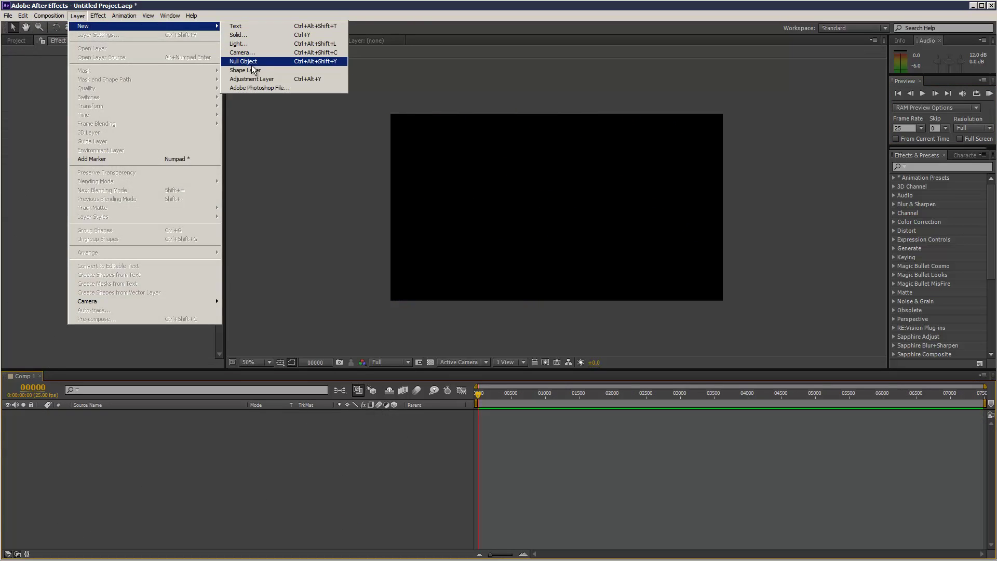
Add a null object and a deep royal blue 1280×720 solid to Comp 1
click(250, 62)
click(78, 15)
click(238, 34)
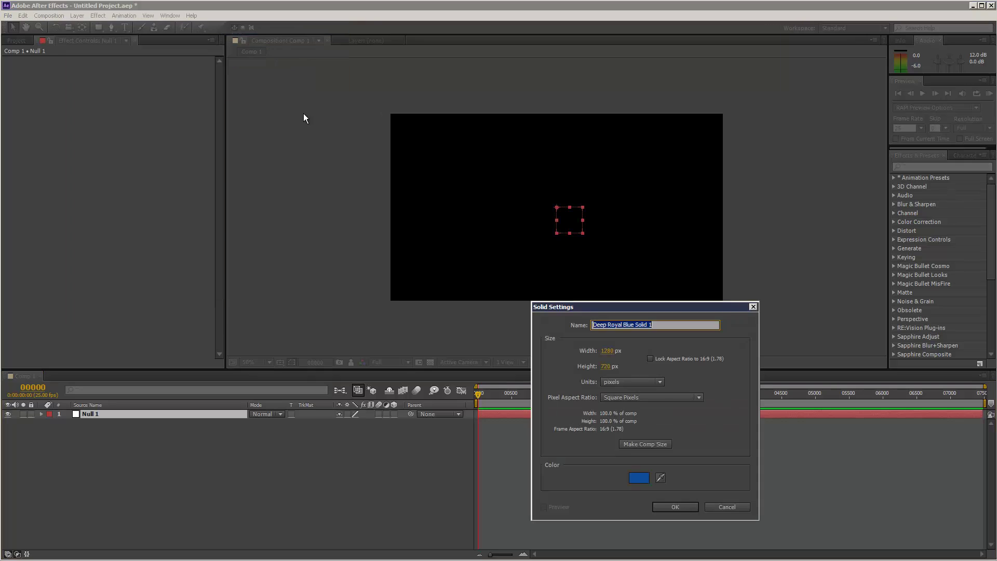
click(673, 506)
Rename the blue solid to 'part' and keep it selected
click(115, 415)
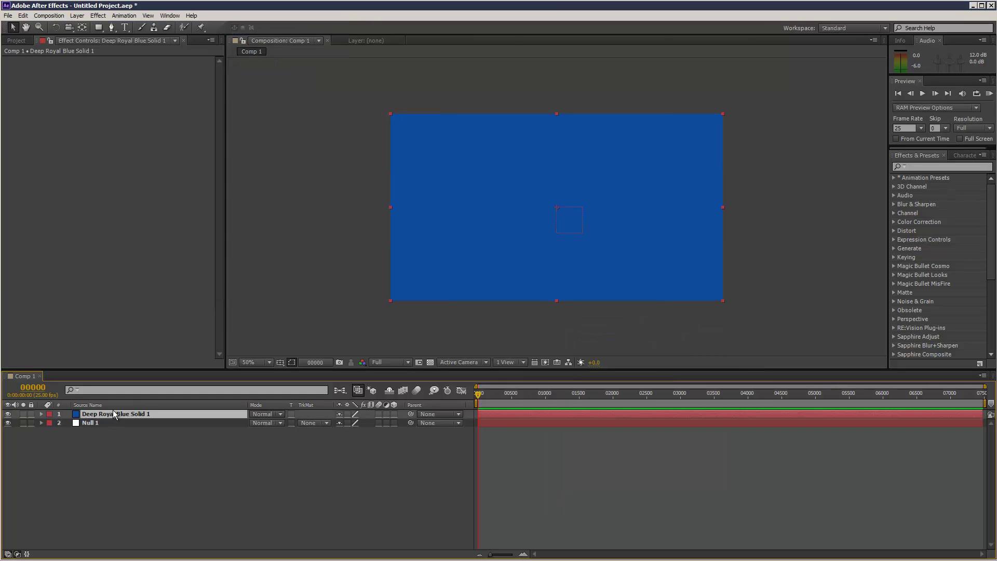
key(Return)
text(part)
key(Return)
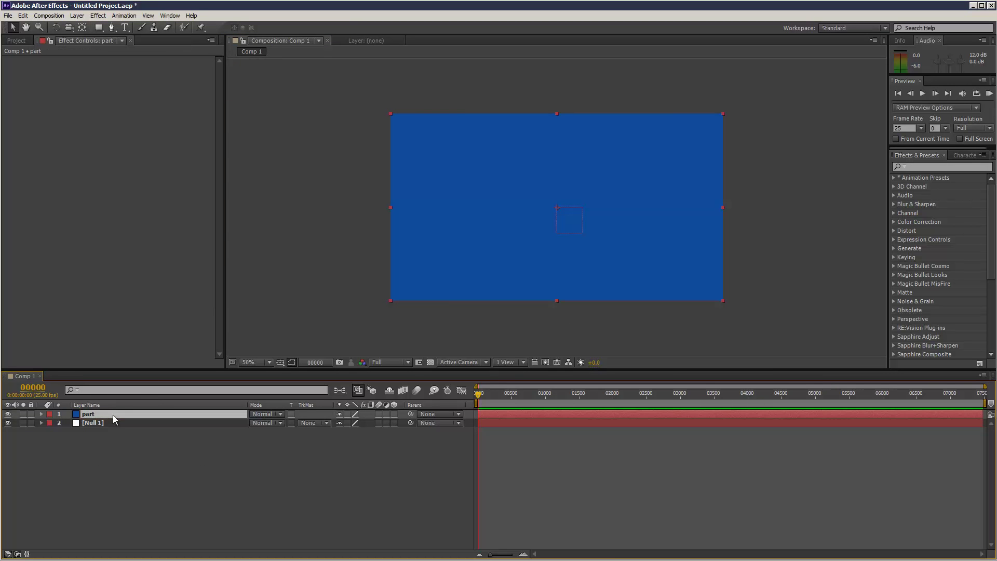
click(142, 422)
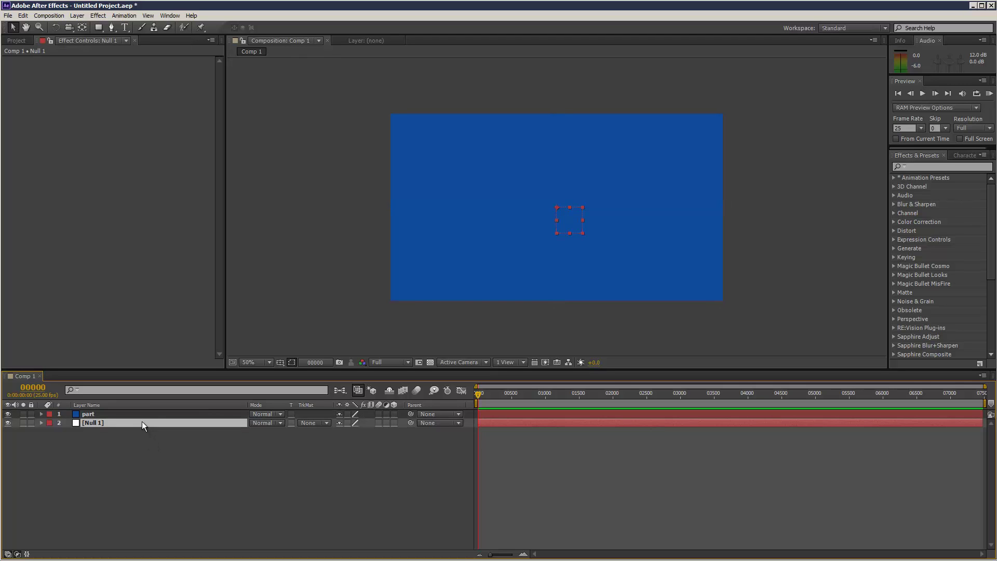
click(150, 414)
click(107, 17)
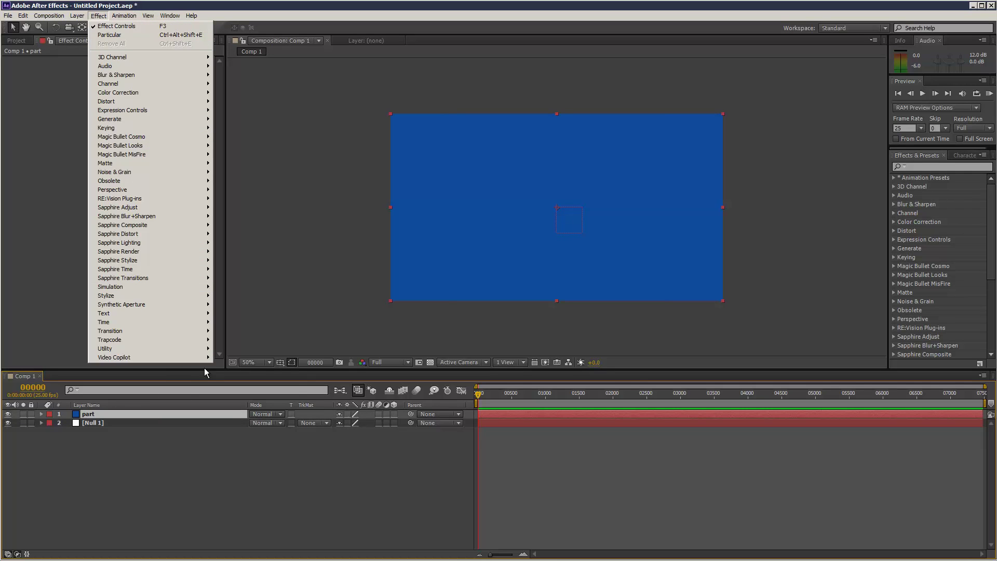
mouse_move(148, 340)
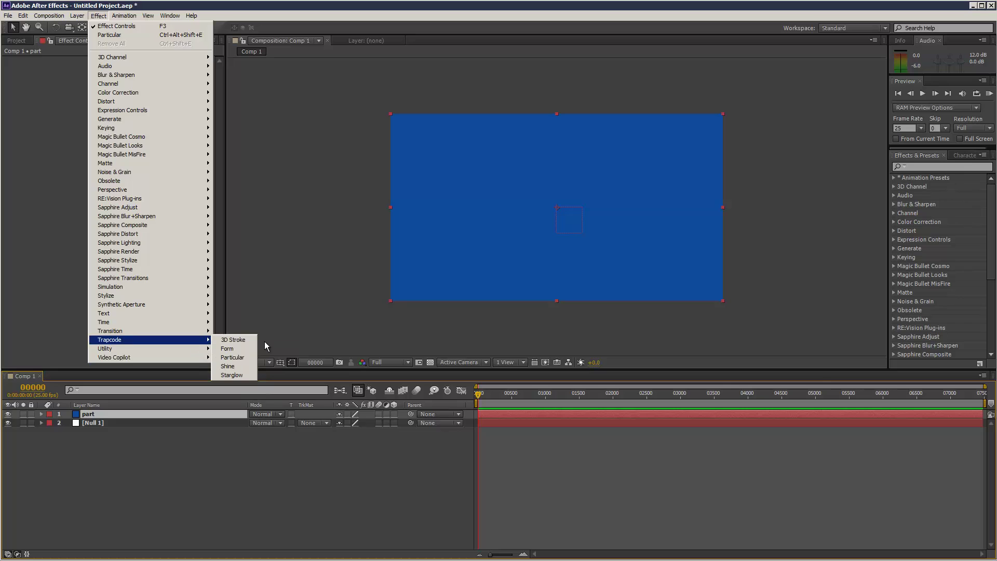
Apply Trapcode Particular to part and show Null 1's Position property
click(242, 357)
click(14, 88)
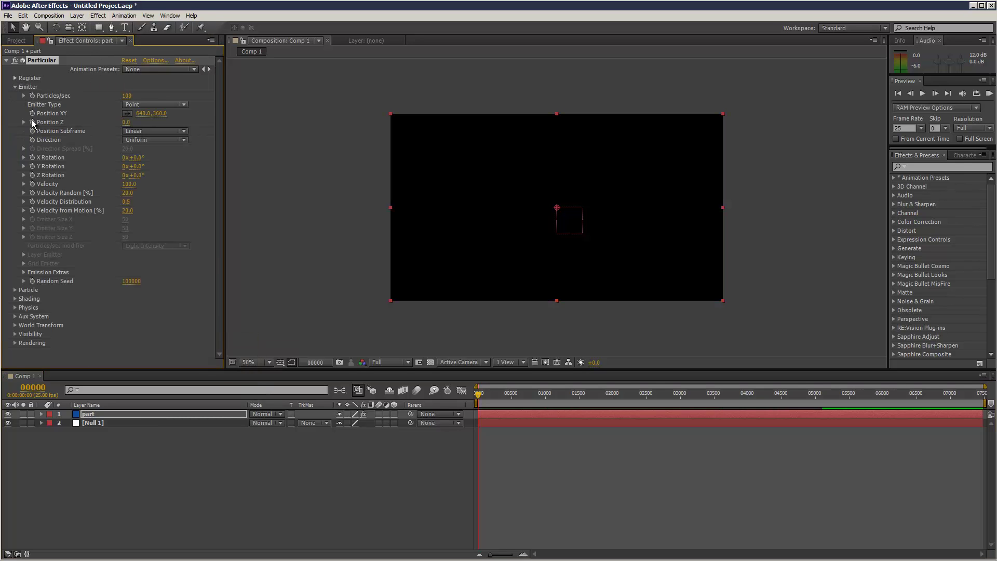
click(102, 424)
key(p)
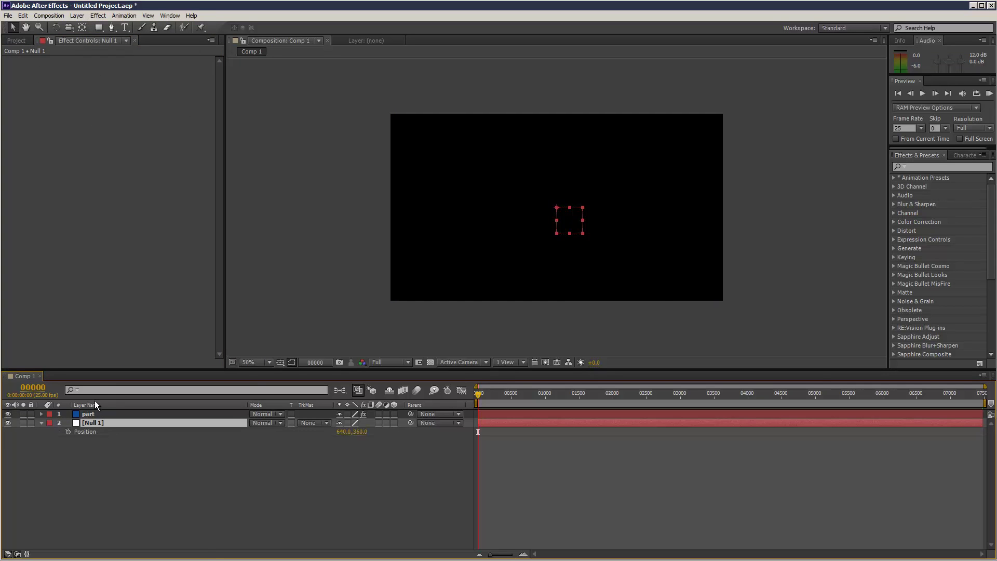
click(94, 414)
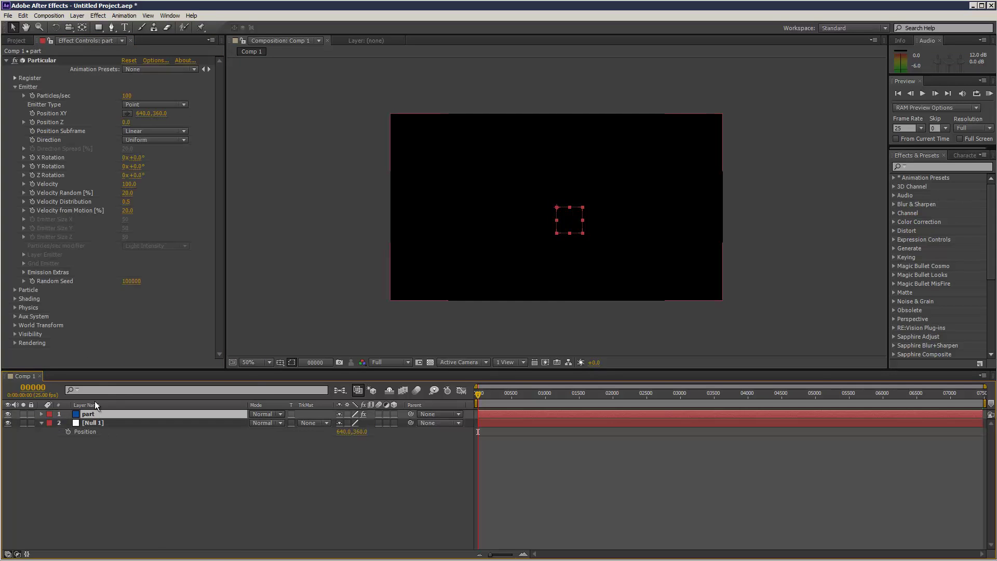
Pick-whip the emitter Position XY expression to Null 1's Position
alt+click(32, 114)
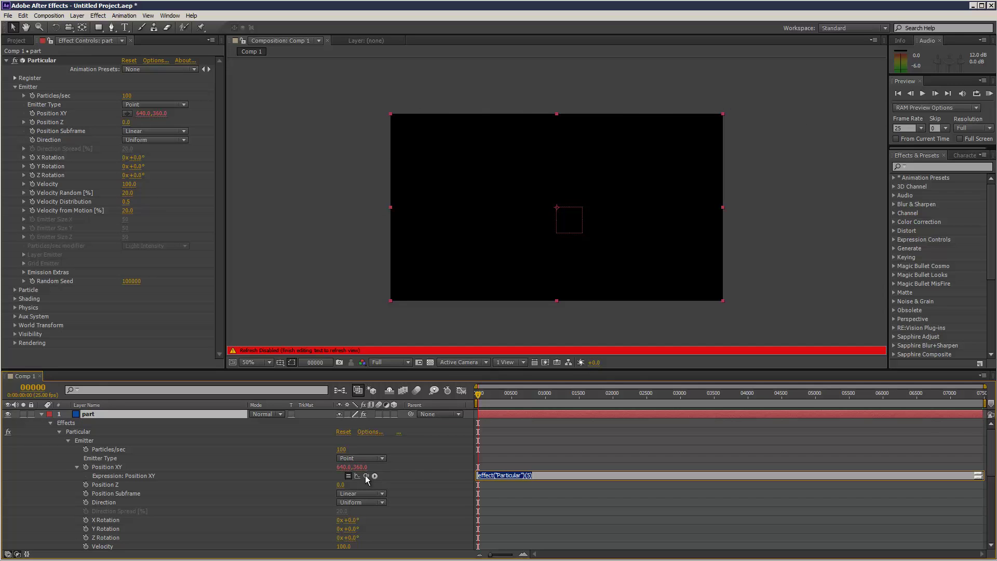
drag(365, 475, 212, 414)
drag(211, 414, 224, 413)
click(185, 414)
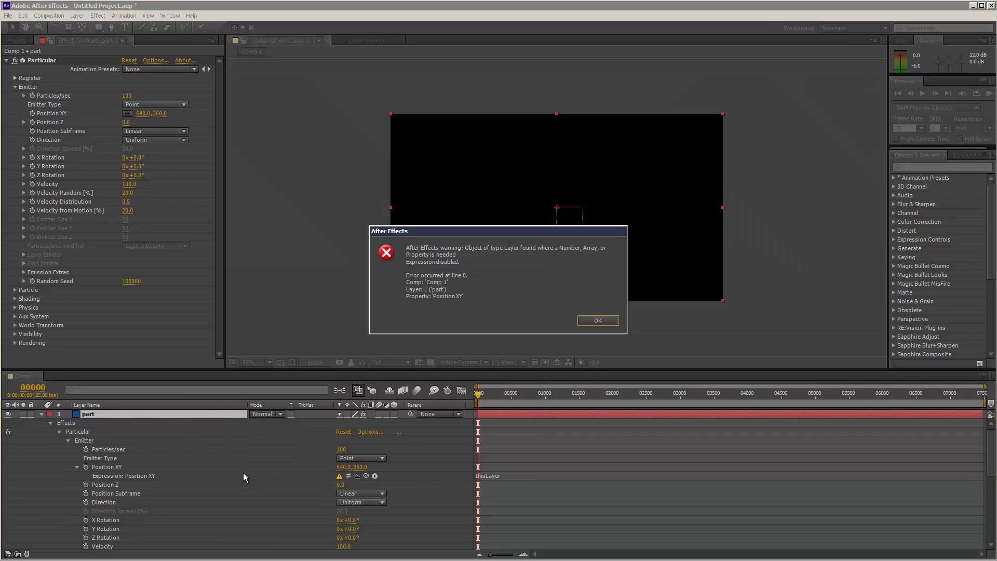
click(598, 320)
click(491, 475)
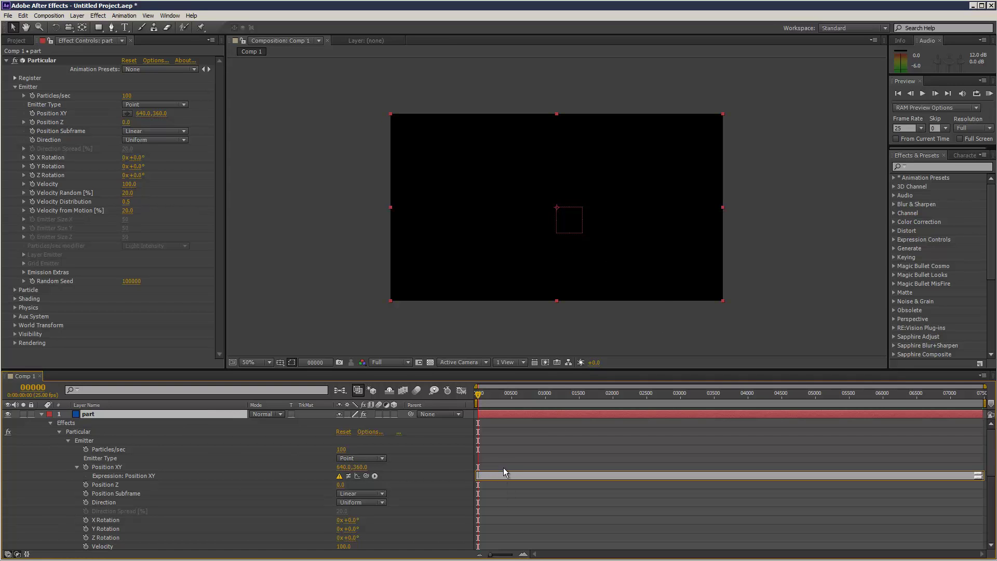
click(236, 462)
scroll(244, 464, down, 3)
scroll(244, 464, down, 2)
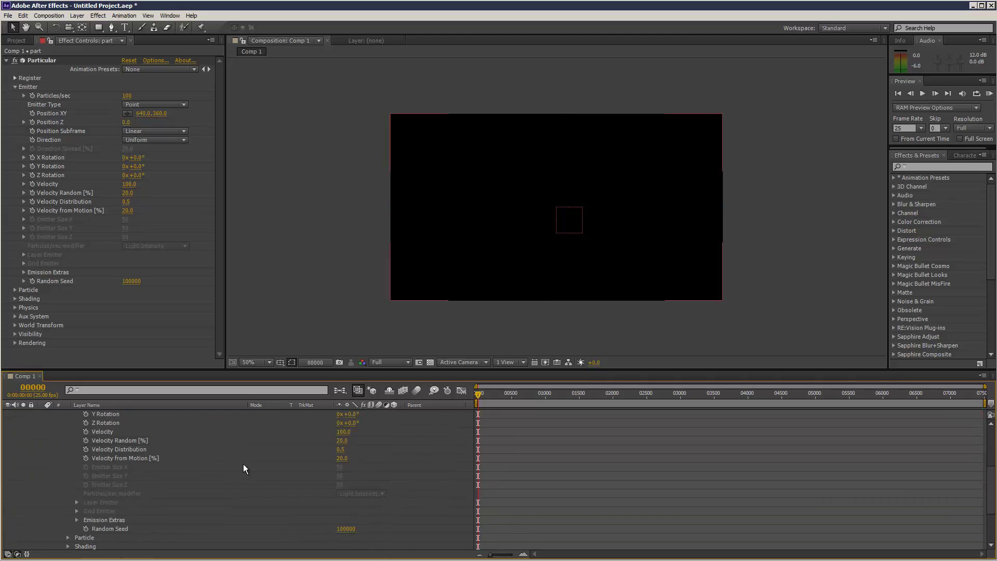
scroll(243, 464, up, 4)
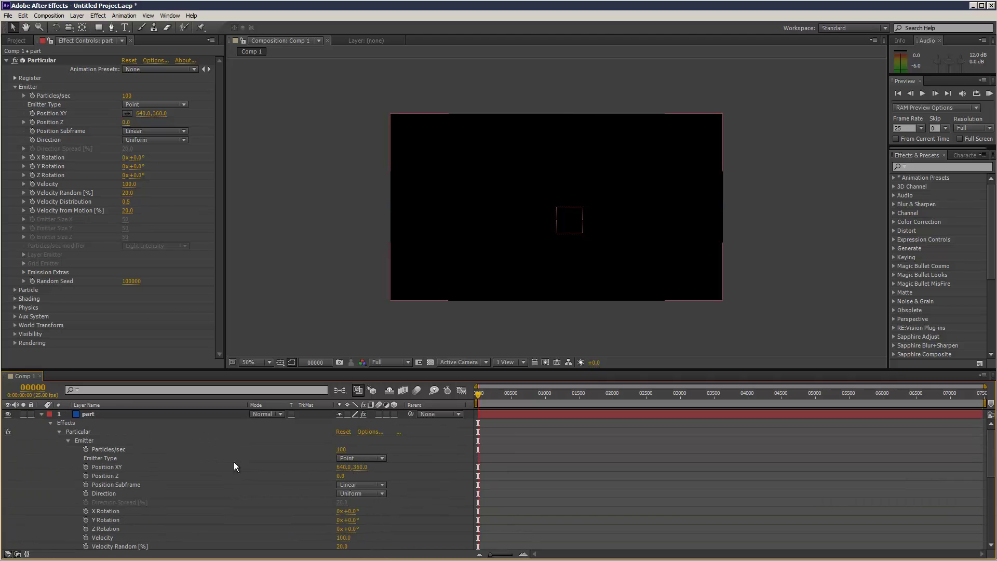
Redo the Position XY expression and add a Position Z expression aimed at Null 1
alt+click(85, 469)
drag(367, 475, 176, 545)
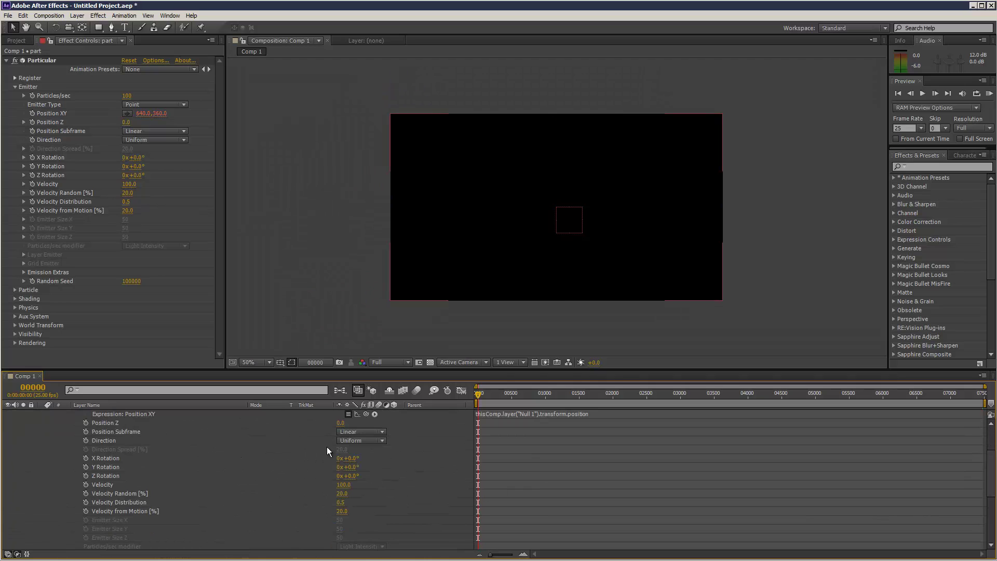
alt+click(84, 422)
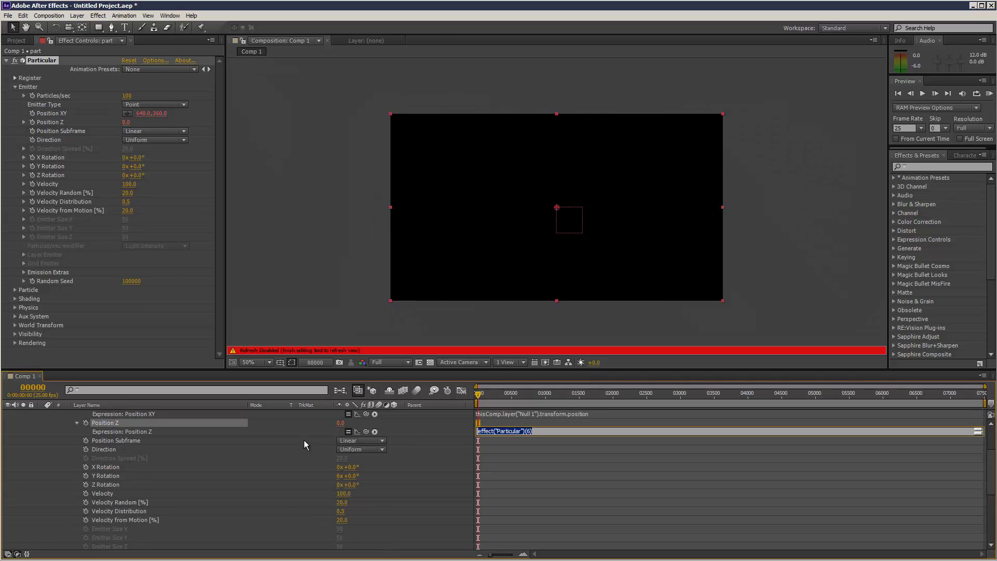
drag(370, 430, 325, 548)
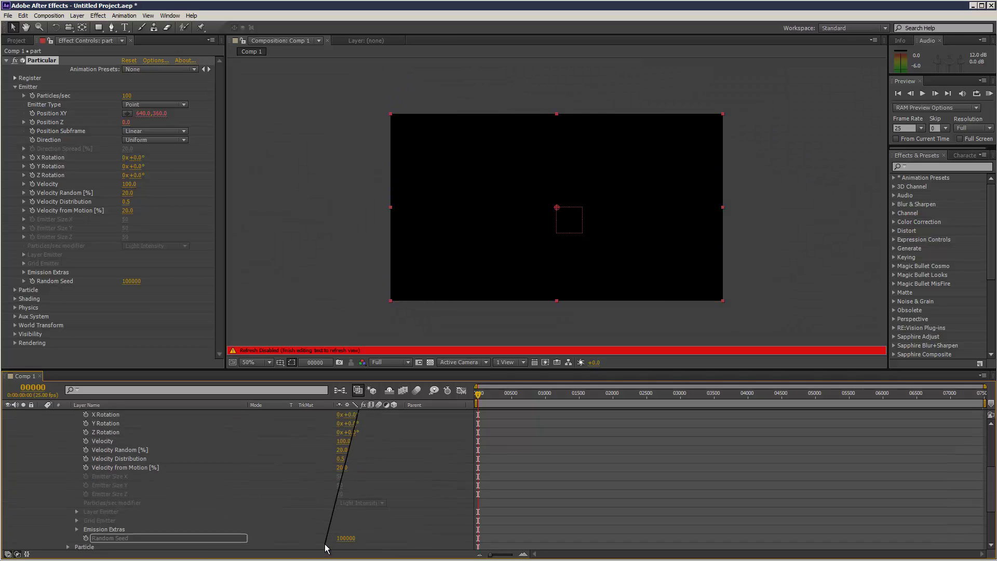
mouse_move(326, 547)
mouse_down()
mouse_move(387, 547)
mouse_move(428, 515)
mouse_up()
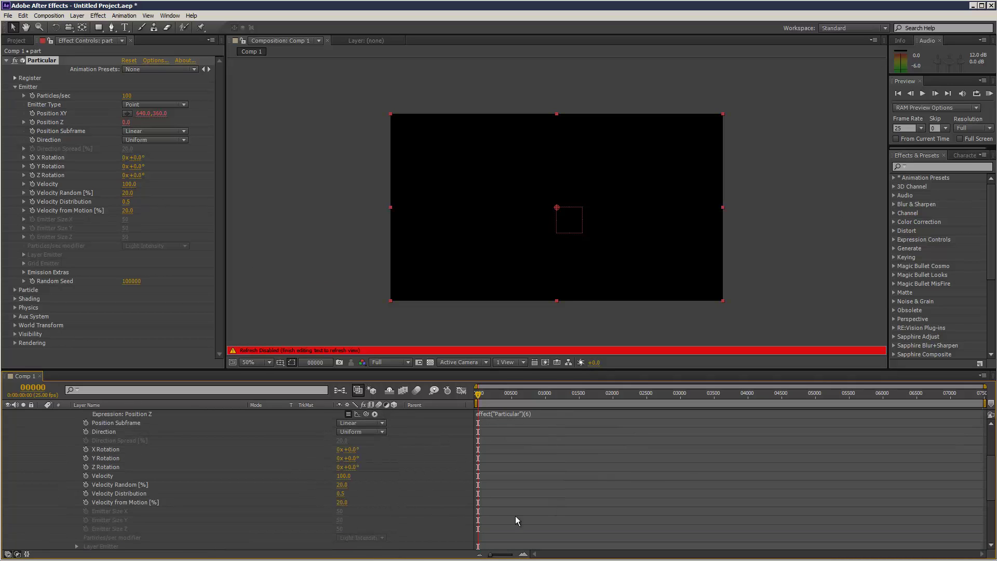
scroll(402, 485, down, 5)
Replace the Position Z expression with a link to Null 1's Position [2]
click(387, 548)
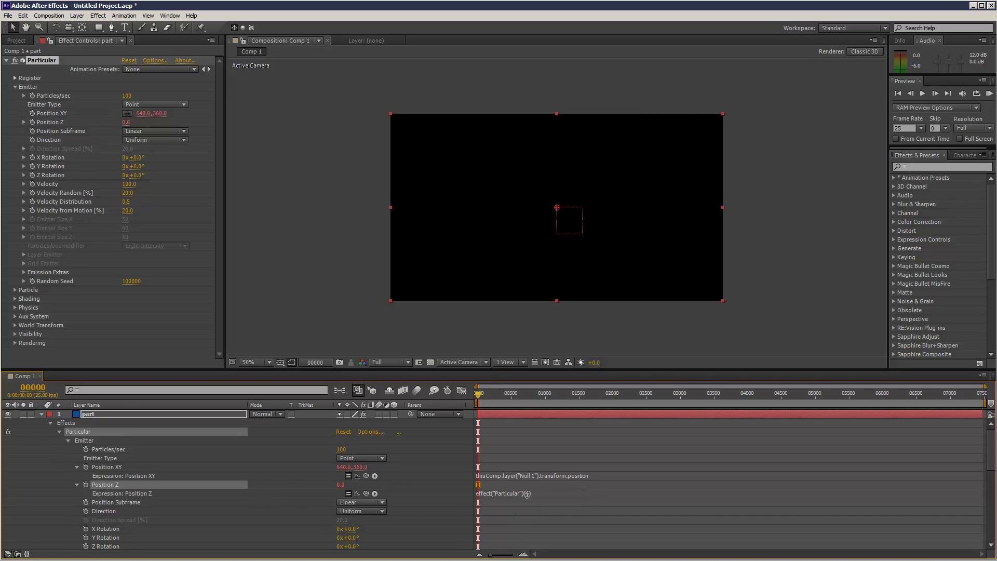
click(526, 493)
key(BackSpace)
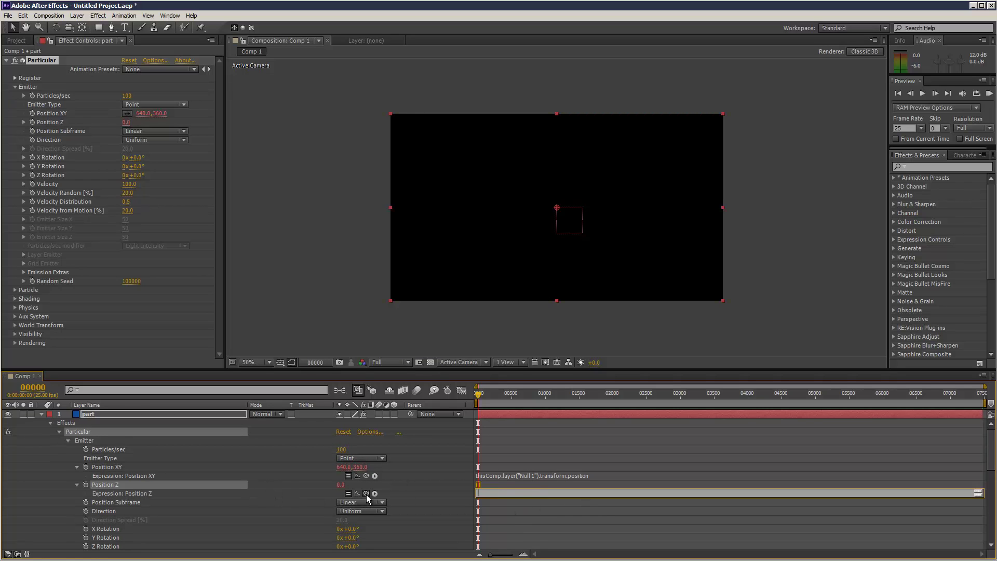
drag(367, 493, 362, 550)
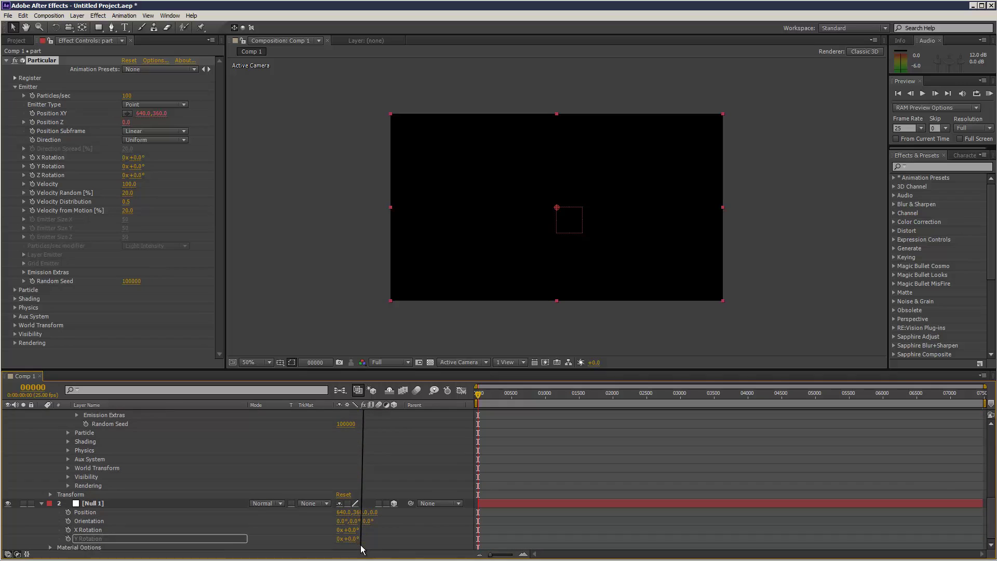
drag(362, 549, 249, 509)
scroll(631, 492, up, 3)
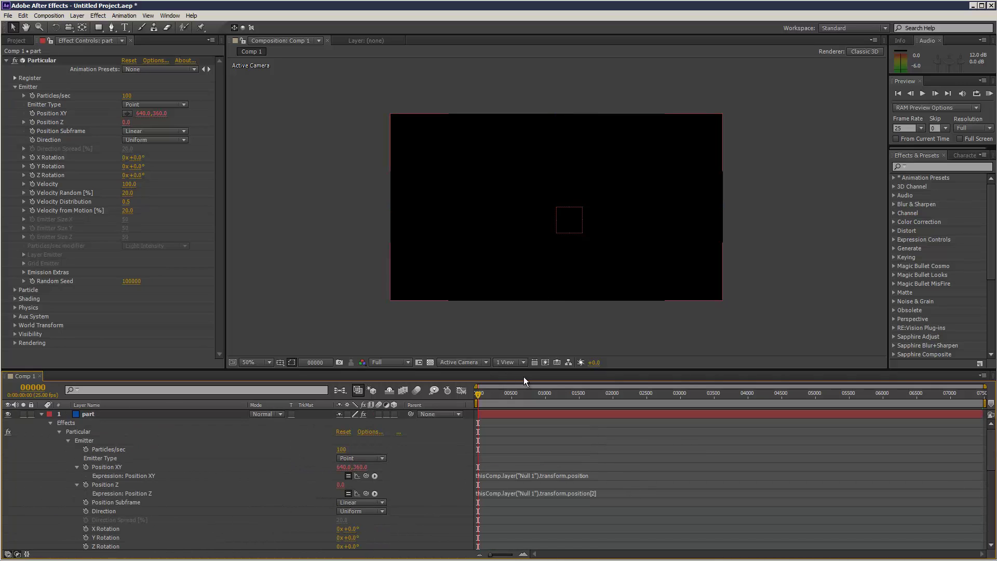
mouse_move(506, 396)
mouse_down()
mouse_move(721, 395)
mouse_move(425, 385)
mouse_move(645, 392)
mouse_up()
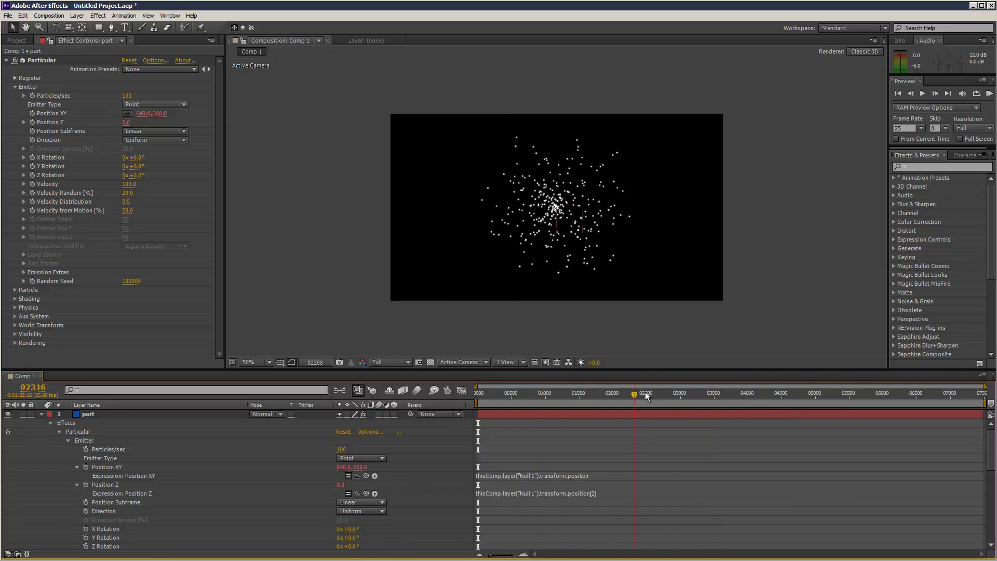
Lower Particles/sec to 1 and set Emitter Direction to Disc
click(42, 414)
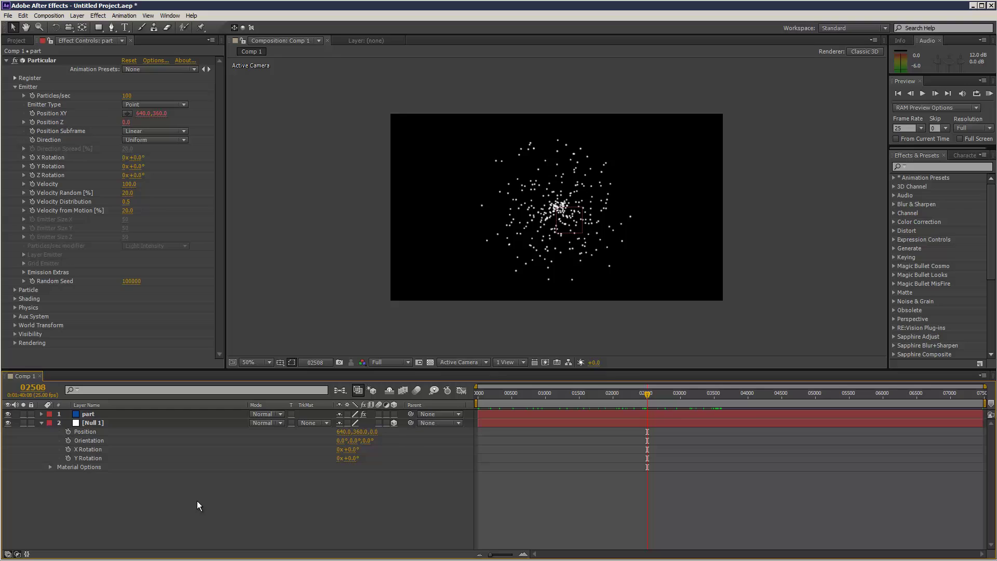
click(129, 413)
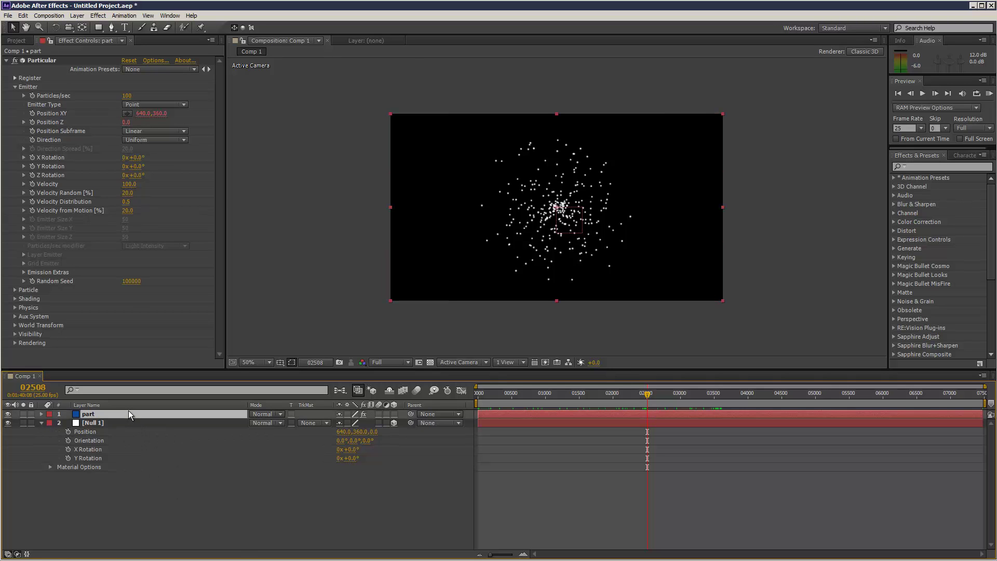
click(131, 97)
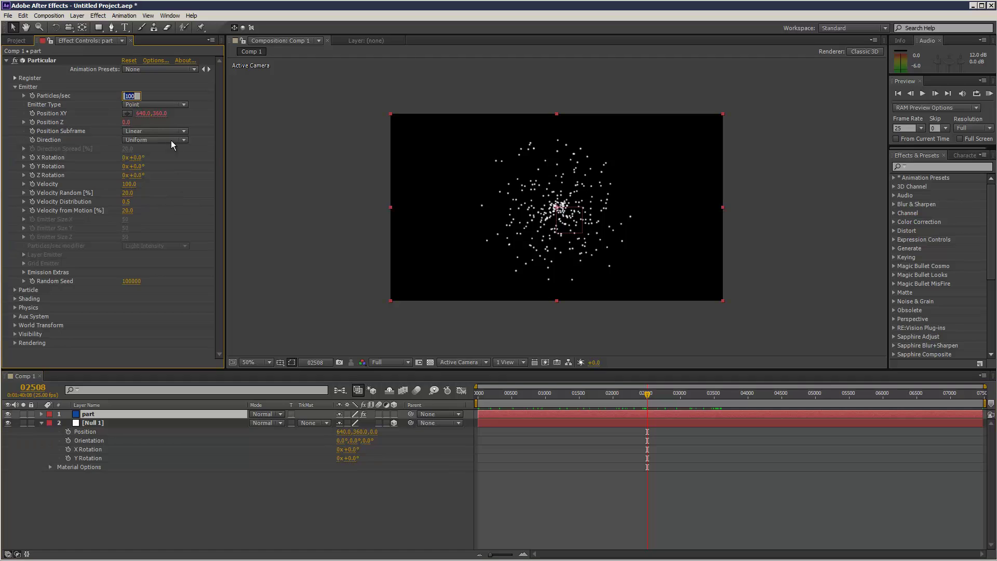
text(1)
click(271, 151)
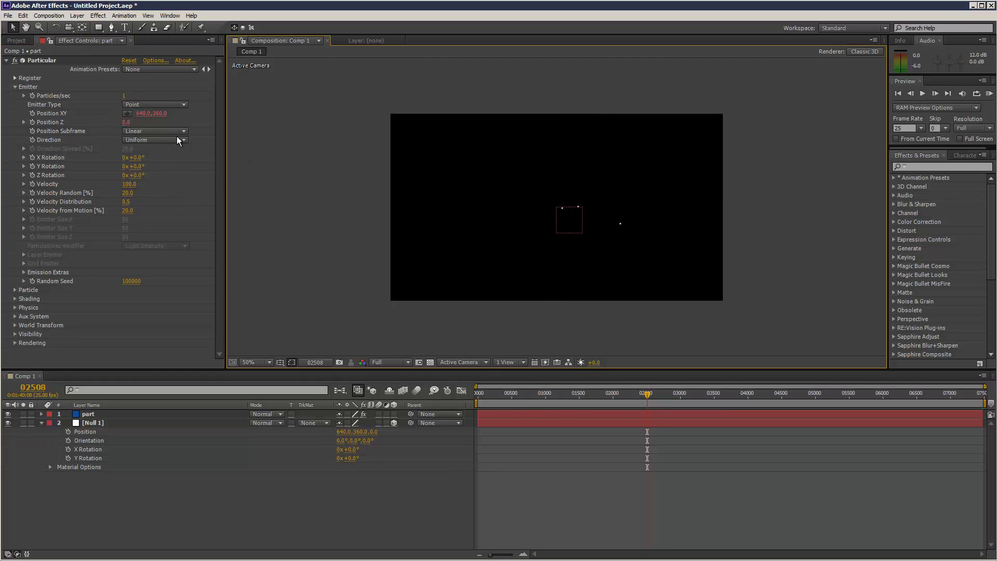
click(158, 139)
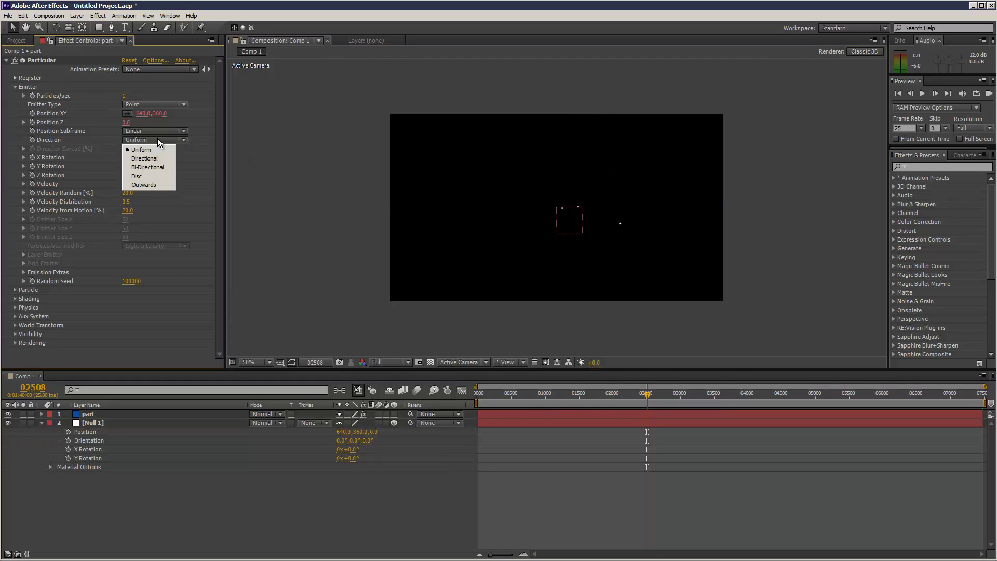
click(161, 177)
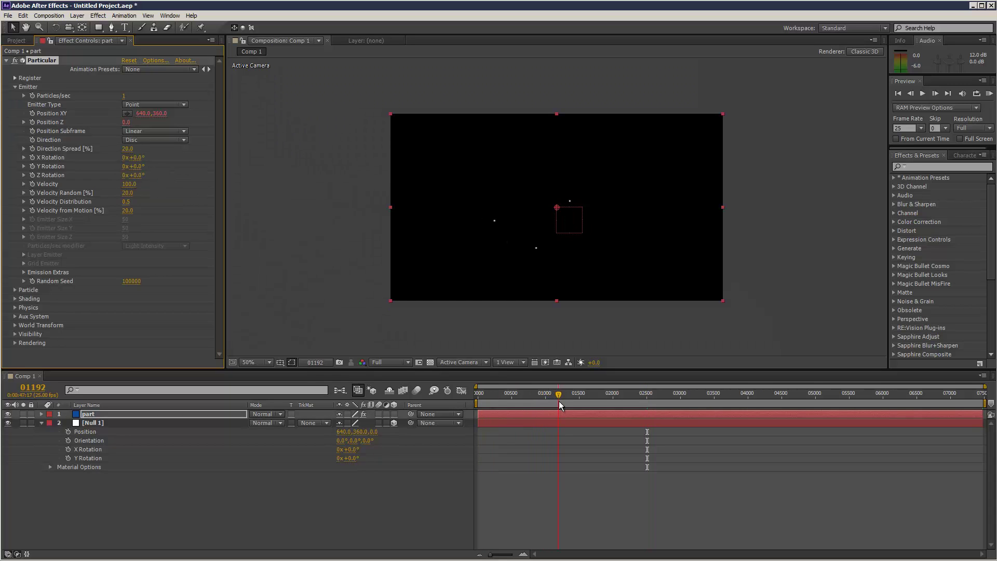
drag(563, 402, 583, 407)
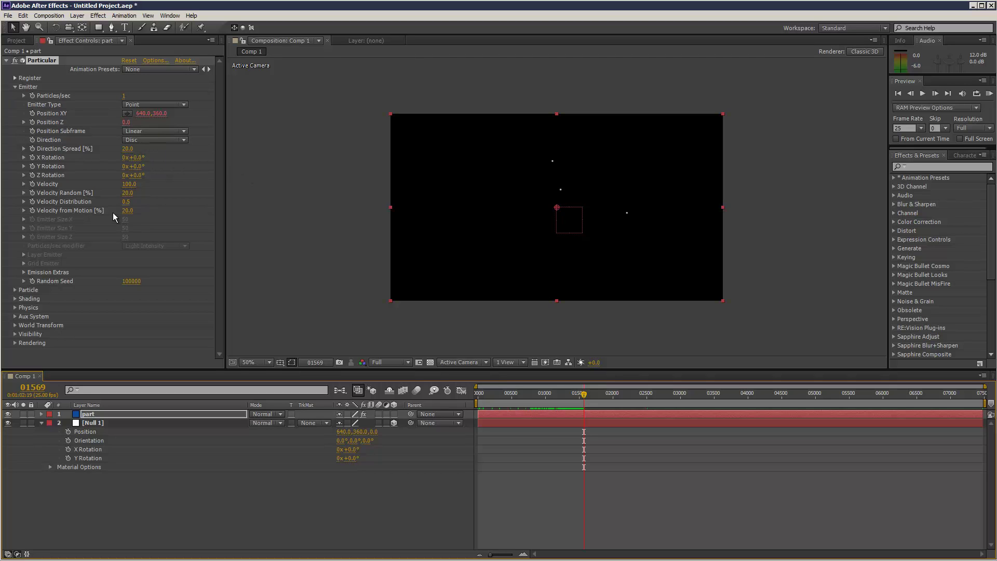
Make the emitter a Sphere with Size X about 696 and Size Y and Z 0
click(145, 140)
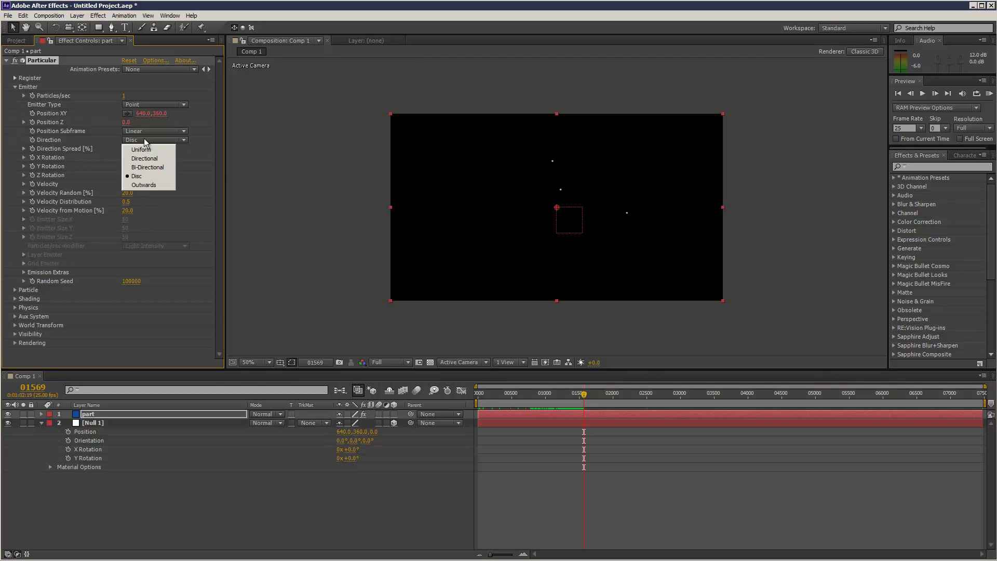
click(145, 133)
click(163, 104)
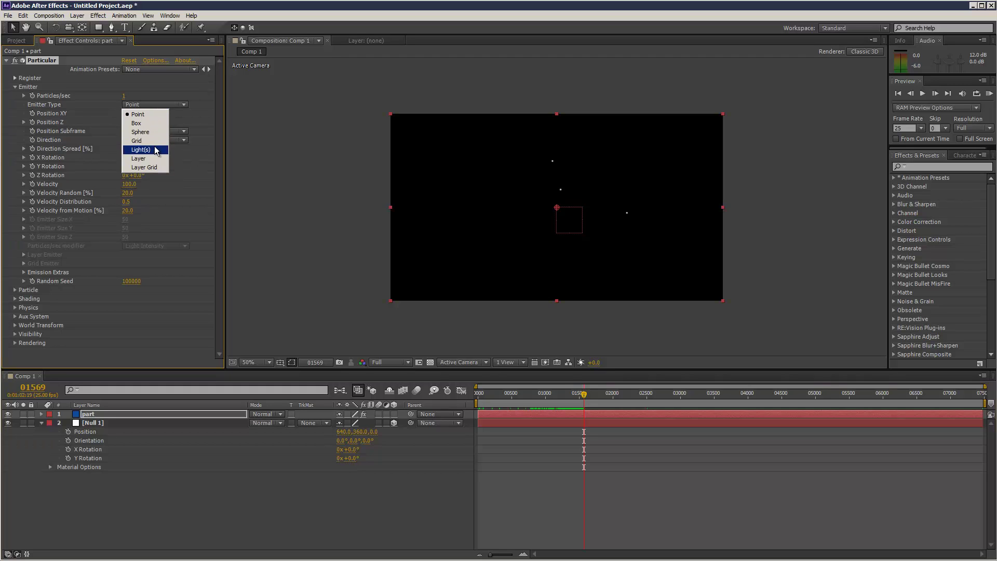
click(149, 132)
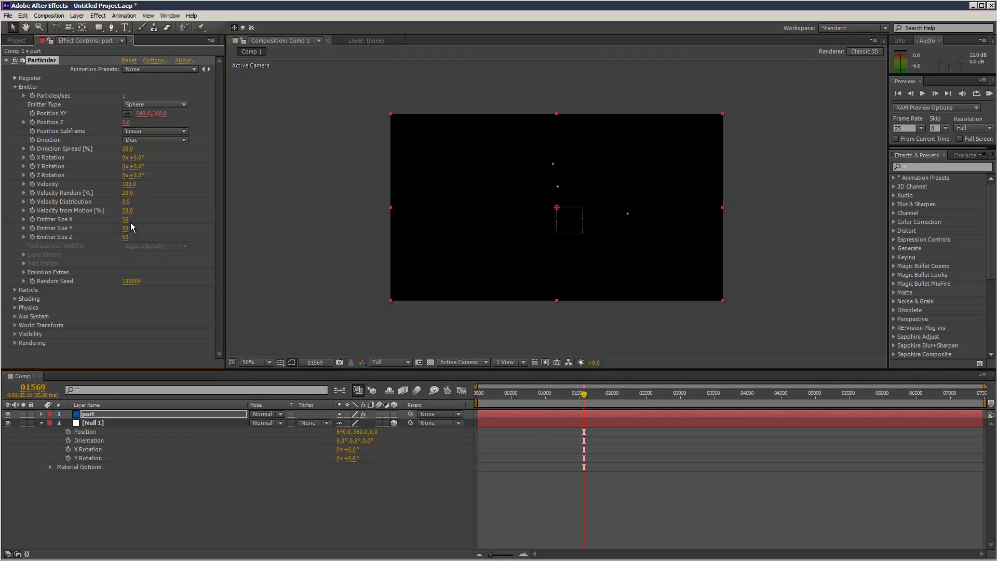
drag(124, 221, 141, 218)
click(124, 227)
text(0)
key(Tab)
text(0)
key(Return)
click(548, 395)
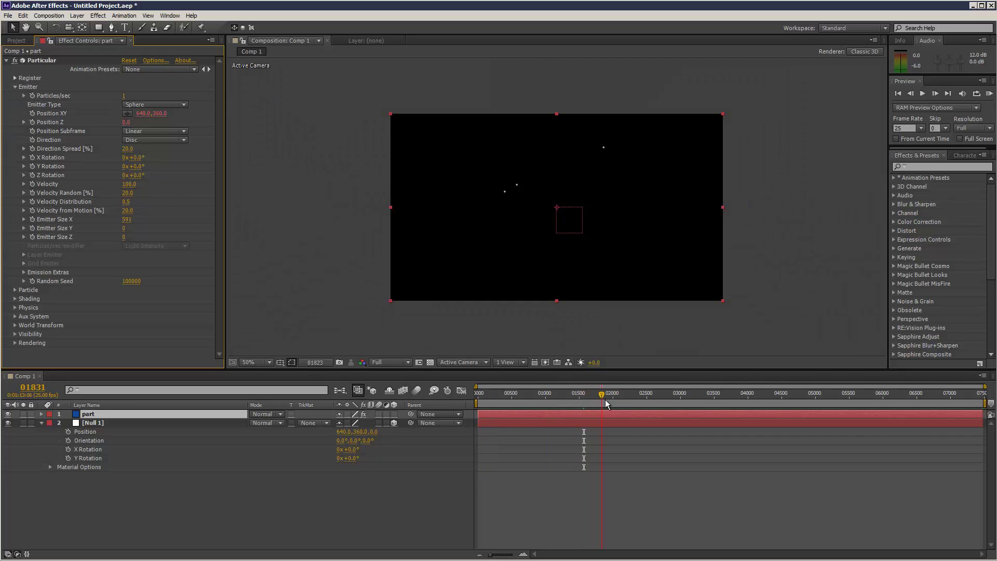
Scrub the timeline to frame 01100 to preview the particle spread
drag(646, 406, 648, 406)
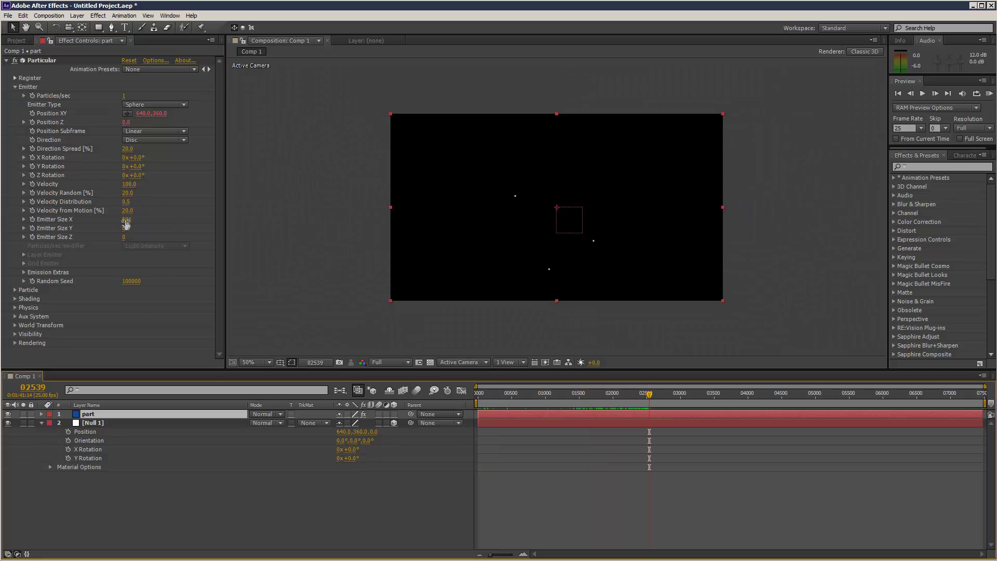
key(Home)
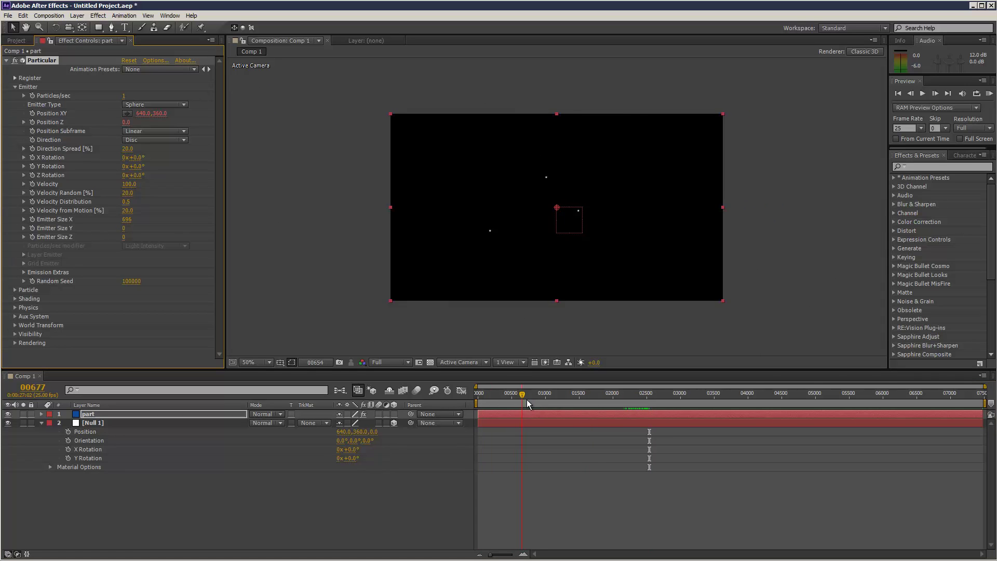
drag(526, 399, 552, 400)
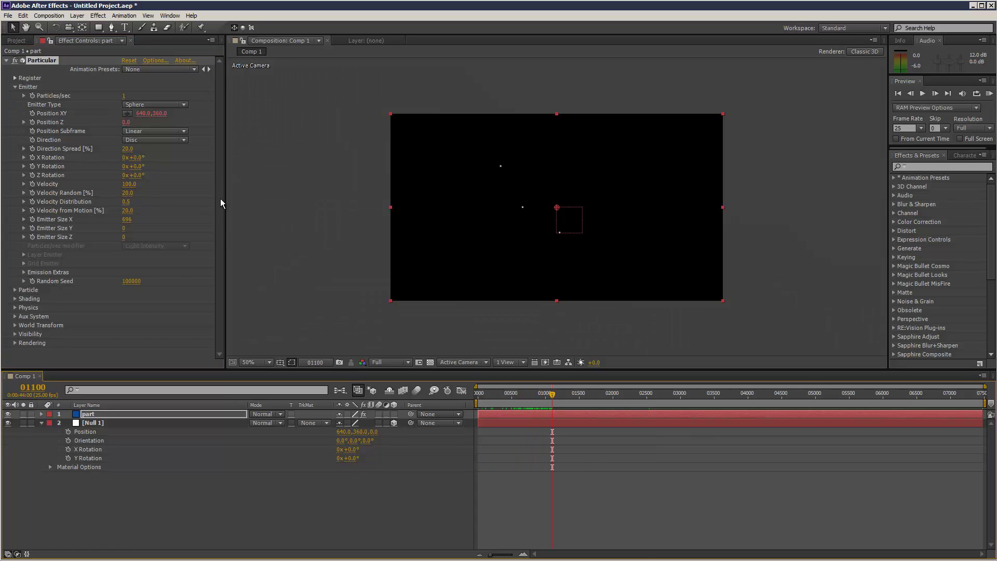
Add a new deep royal blue solid named 'floor'
click(76, 16)
mouse_move(83, 26)
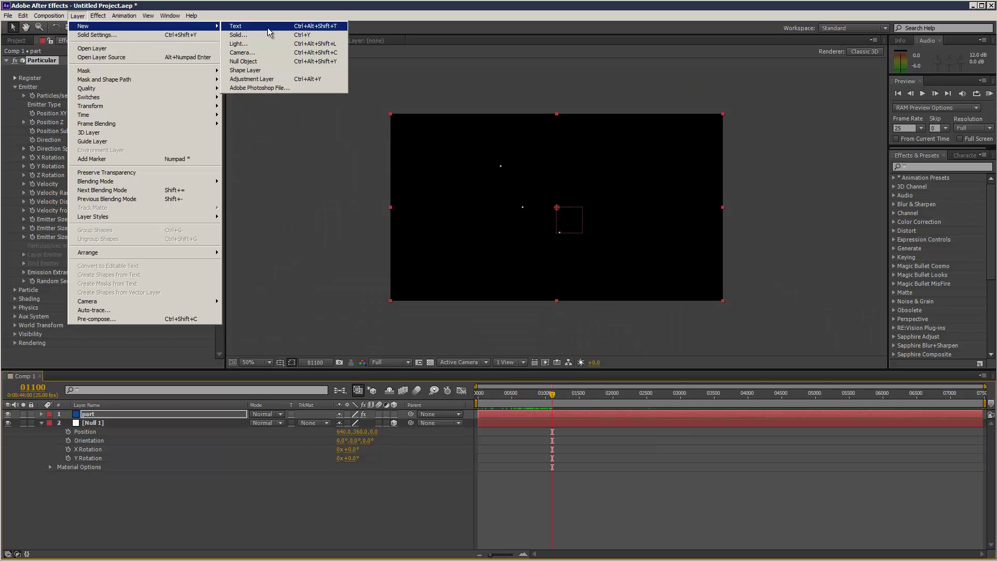
click(267, 36)
click(670, 504)
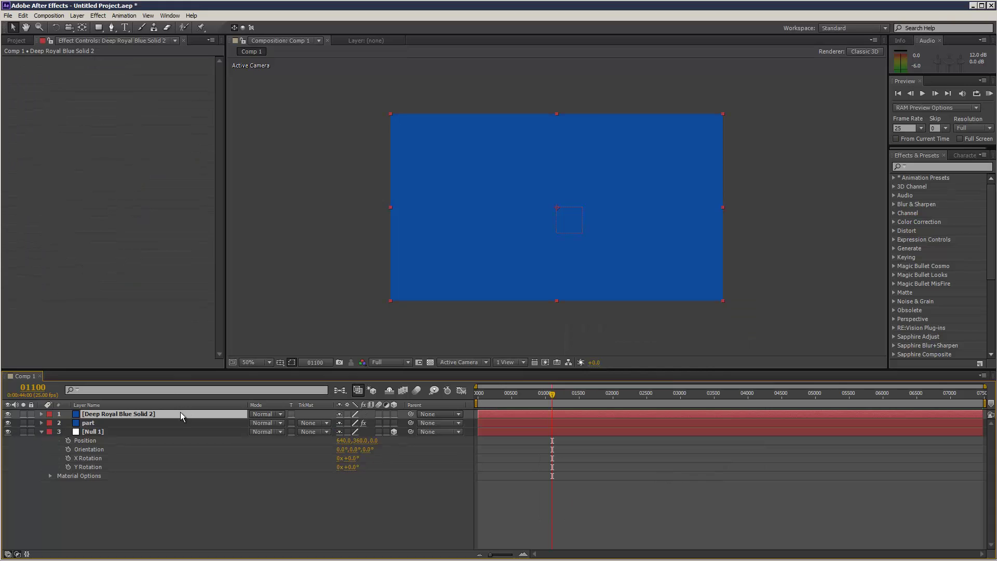
key(Return)
text(g)
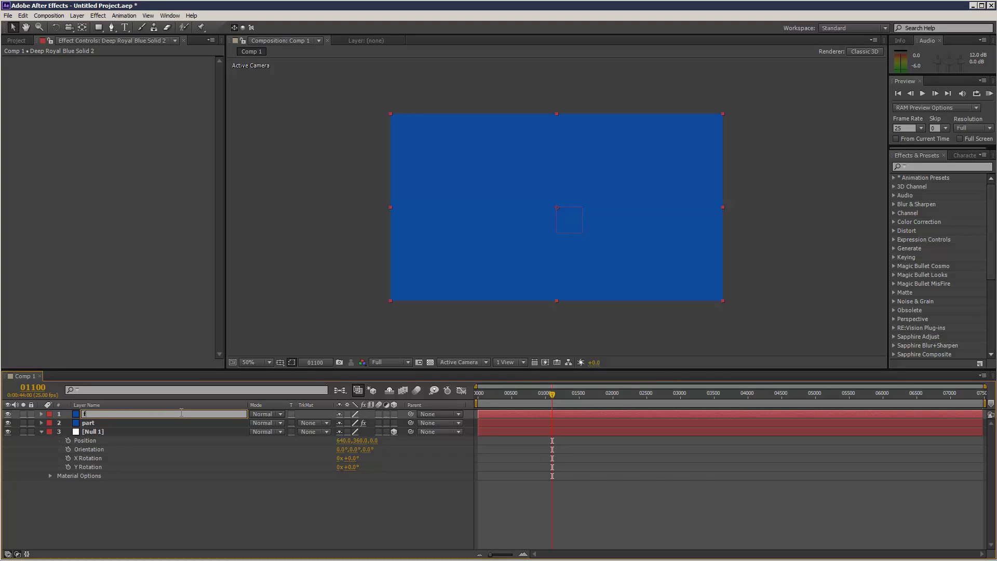
text(r)
key(Return)
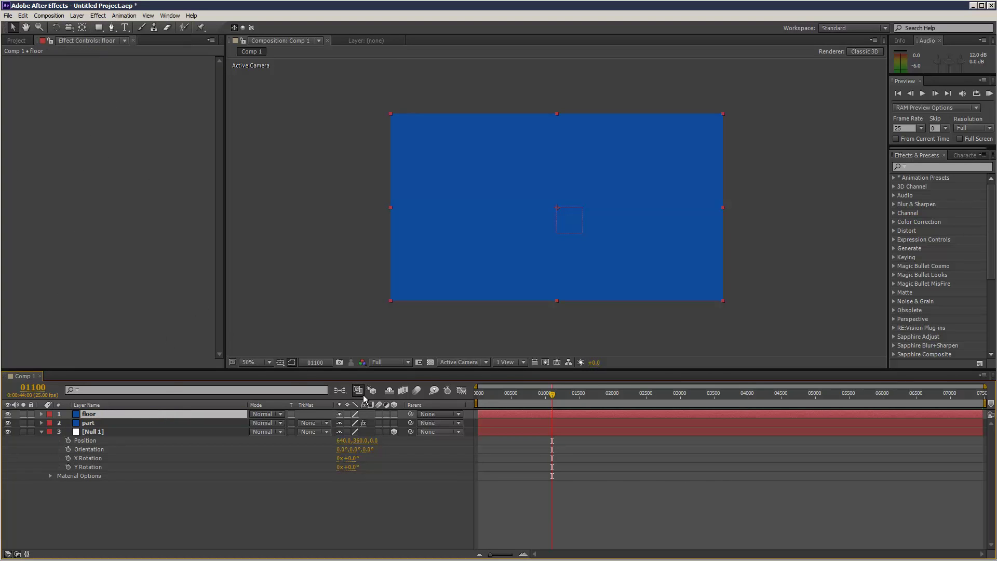
Make floor a 3D layer, rotate it 90° on X, and lower it to the frame bottom
click(395, 415)
key(r)
mouse_move(349, 432)
mouse_down()
mouse_move(408, 428)
mouse_move(362, 434)
mouse_up()
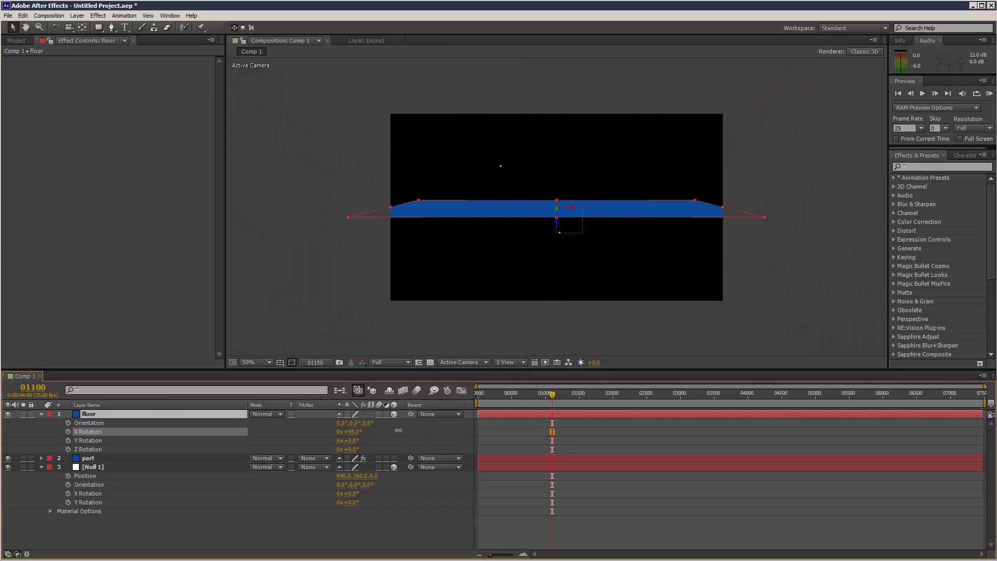
text(90)
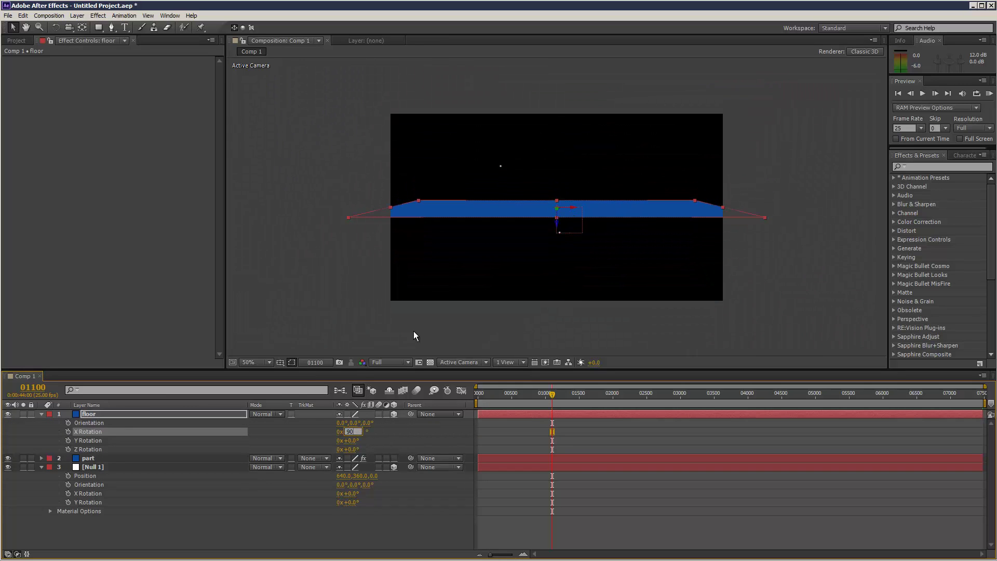
key(Return)
drag(558, 228, 568, 306)
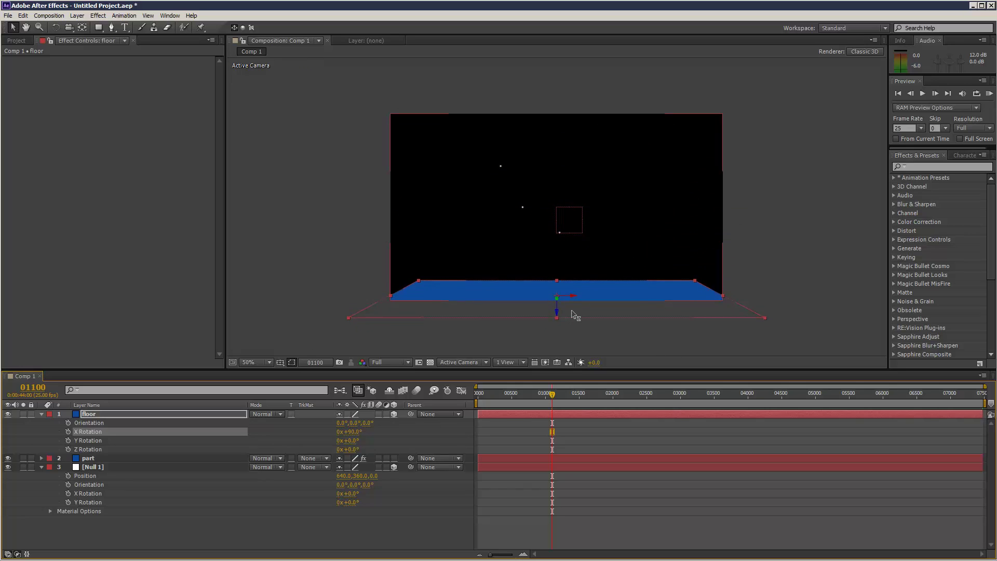
Set part's Physics Model to Bounce with floor as the Floor Layer
click(107, 456)
click(15, 308)
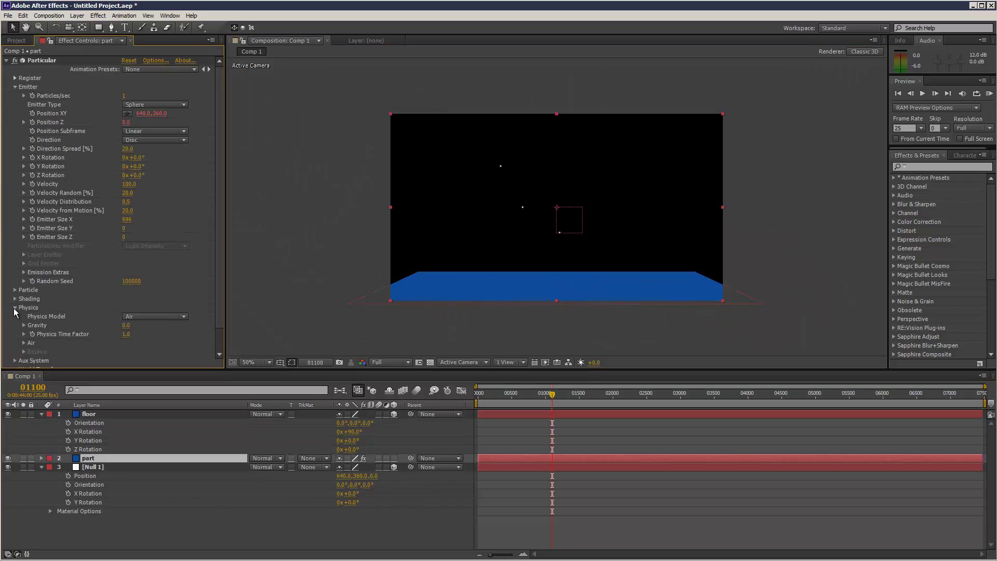
scroll(152, 262, down, 1)
click(152, 293)
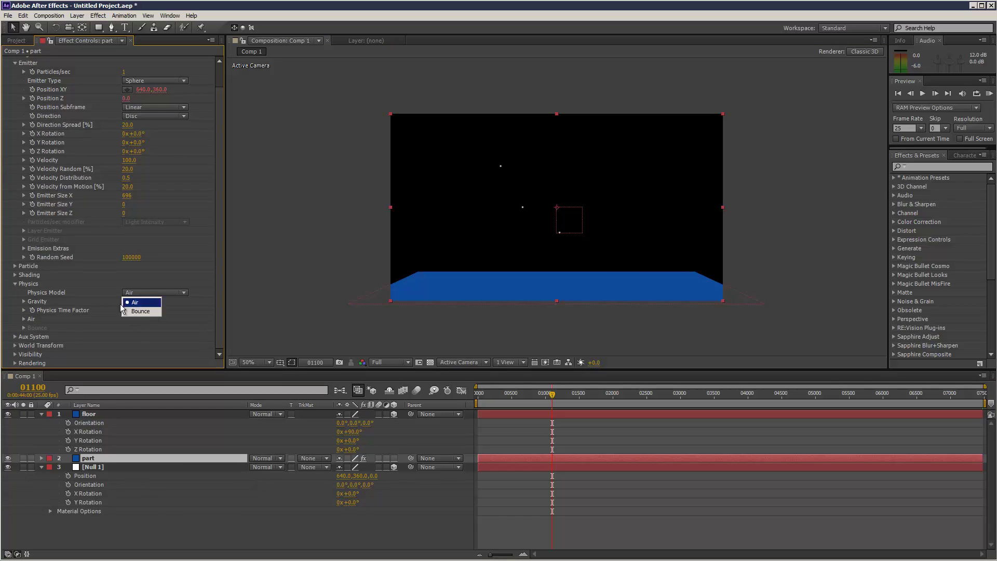
click(147, 313)
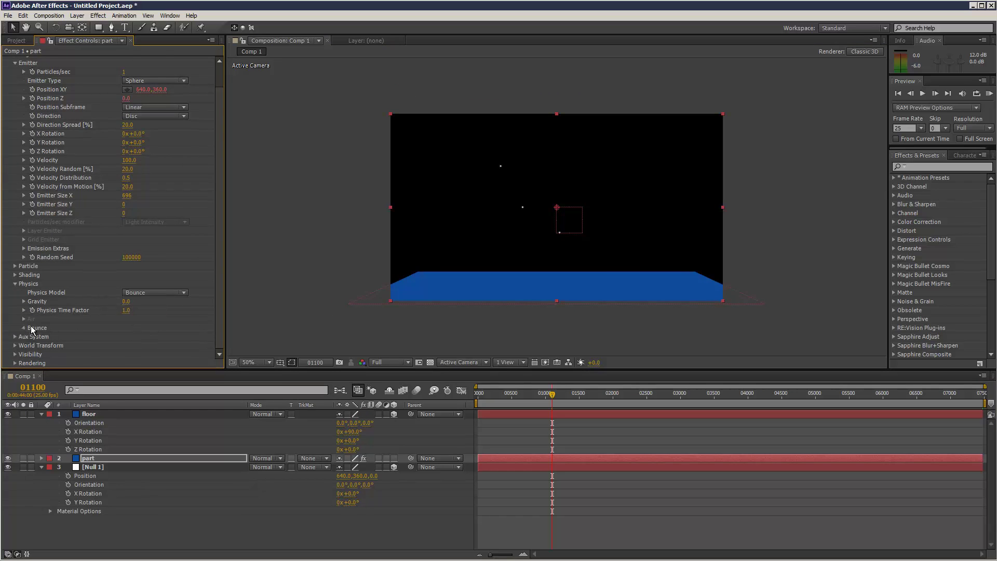
click(24, 328)
scroll(171, 312, down, 3)
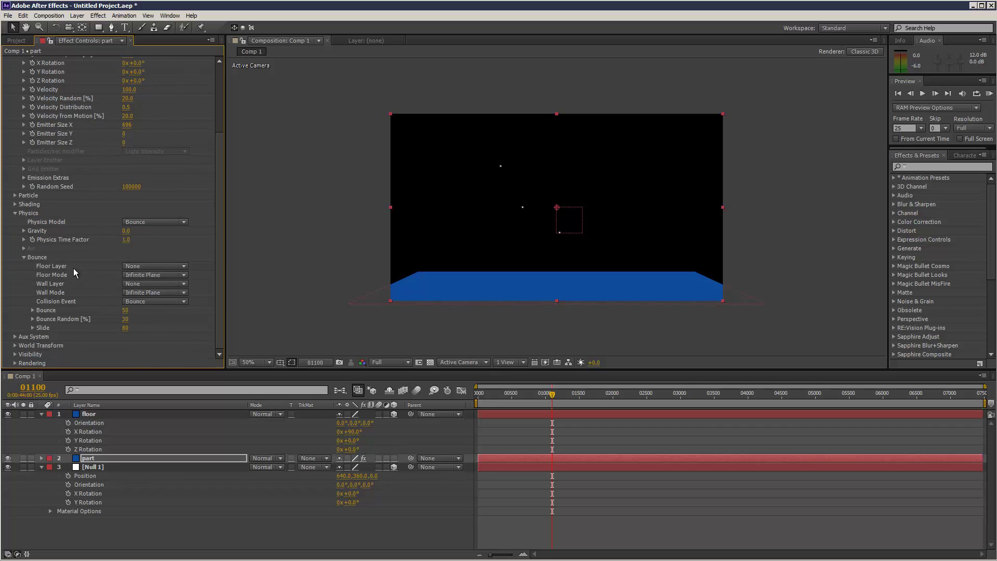
click(138, 267)
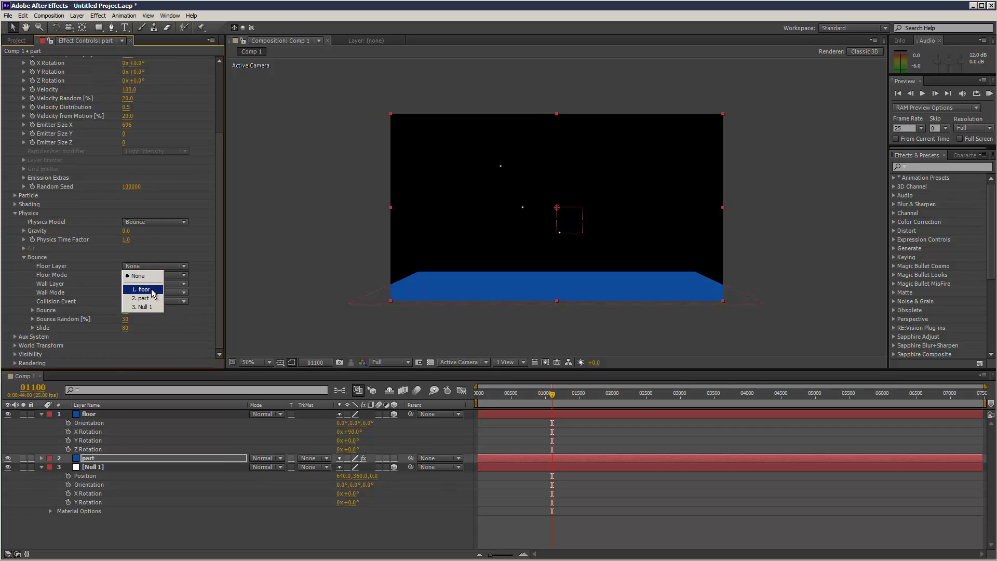
click(144, 290)
Move part above floor in the layer stack and start a preview
click(100, 467)
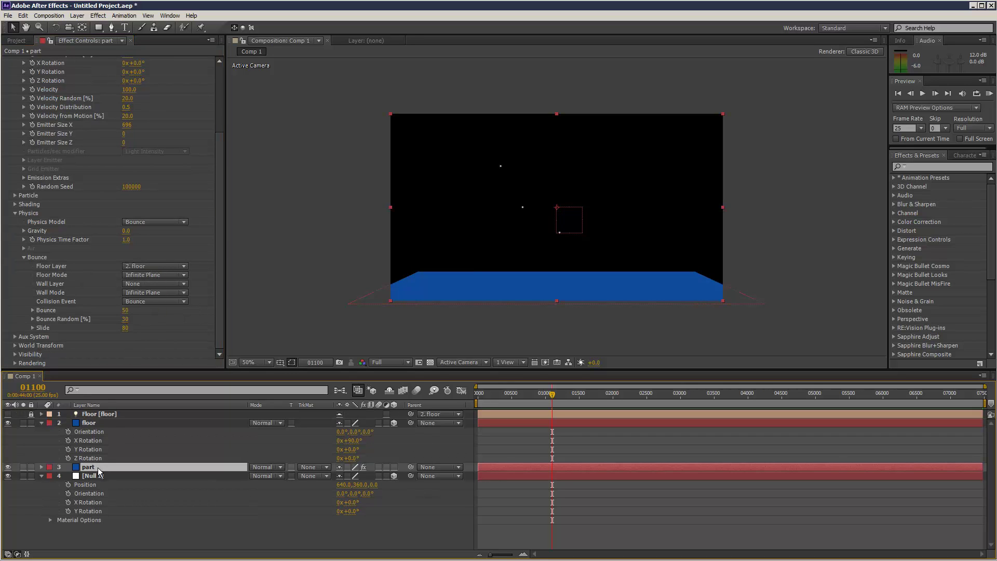
drag(97, 468, 104, 418)
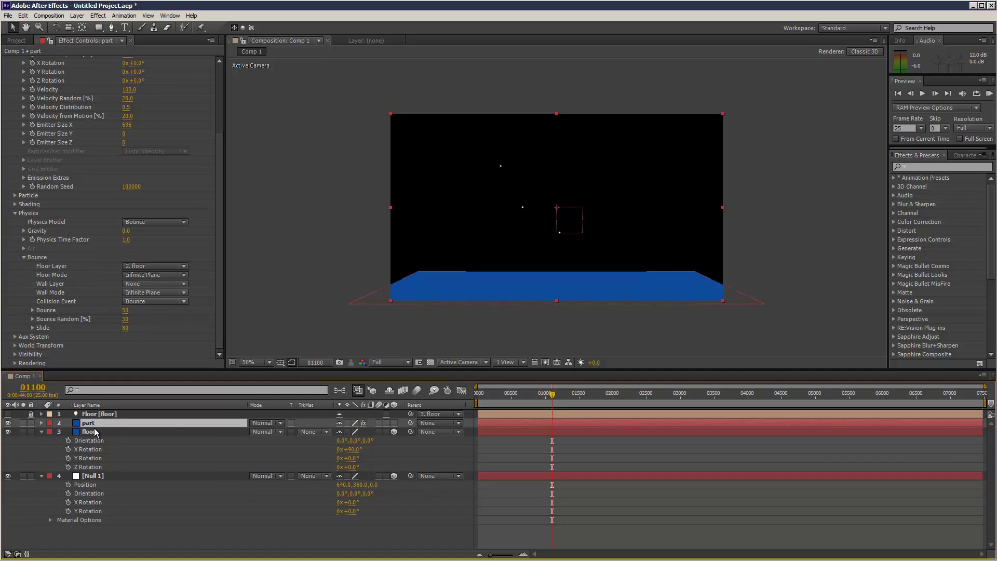
click(987, 93)
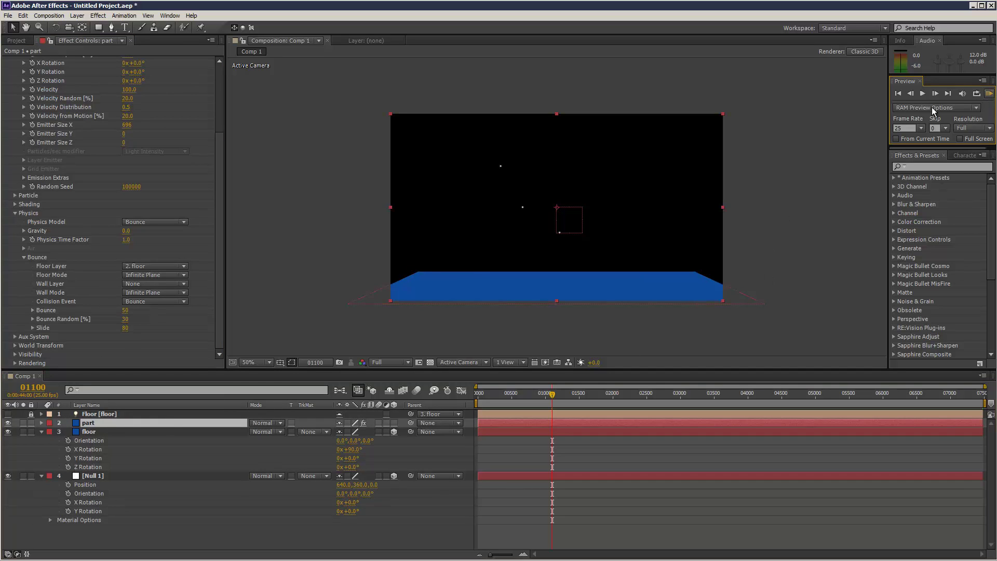
Change Comp 1's duration to 200 frames in Composition Settings
click(988, 94)
right_click(24, 376)
click(63, 428)
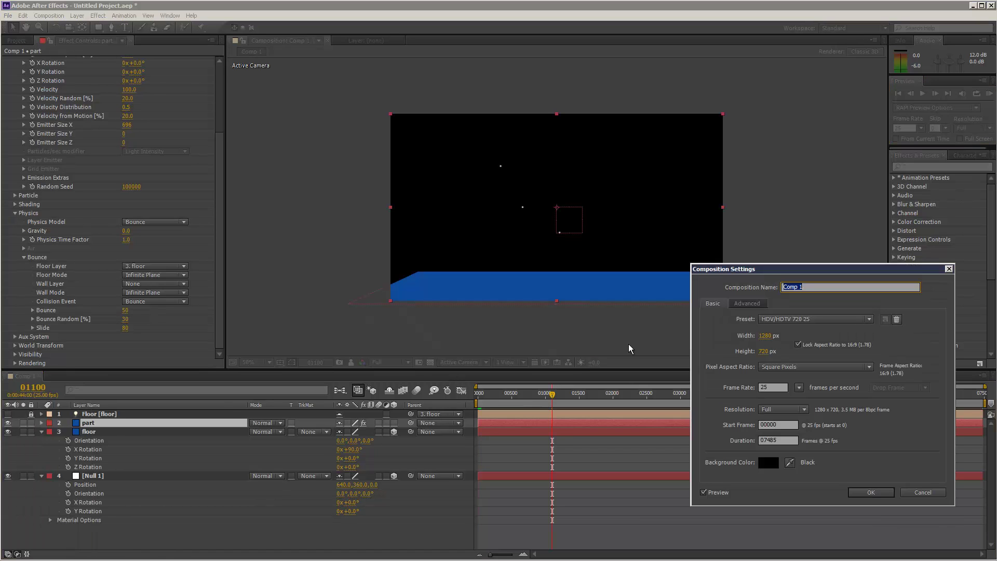
click(778, 440)
text(200)
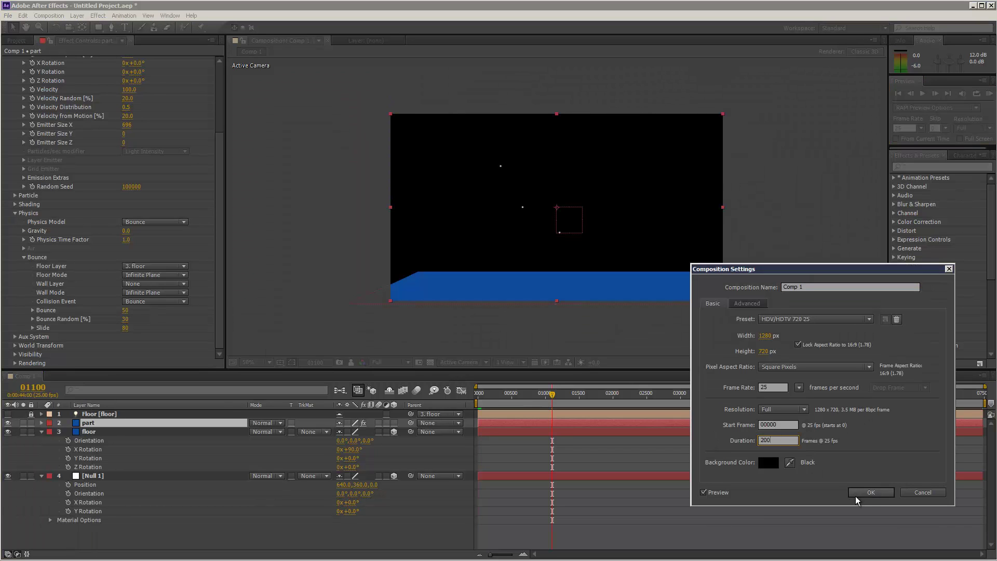
click(868, 496)
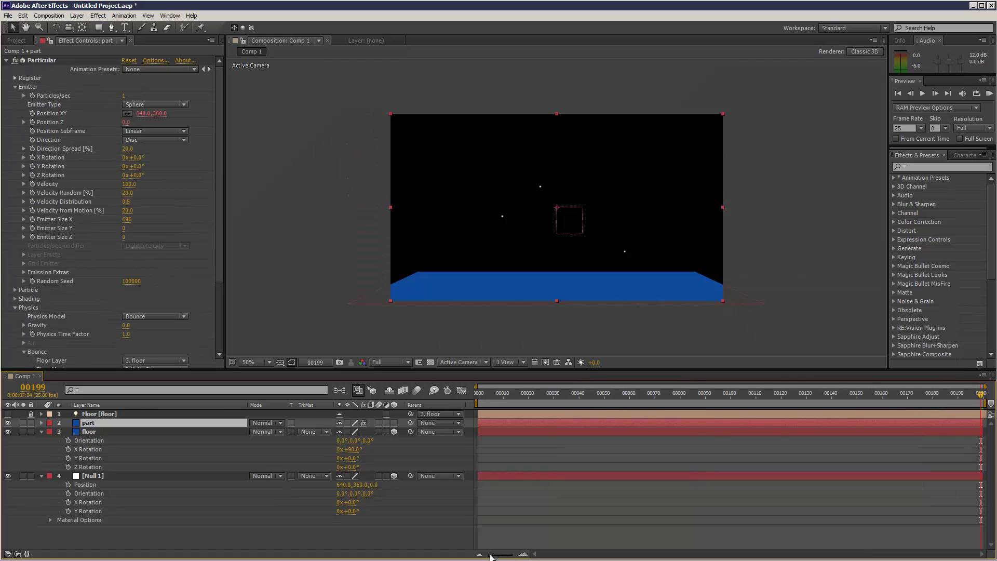
Set Emitter Velocity to 400 and particle Life to 8 seconds, then preview
click(989, 94)
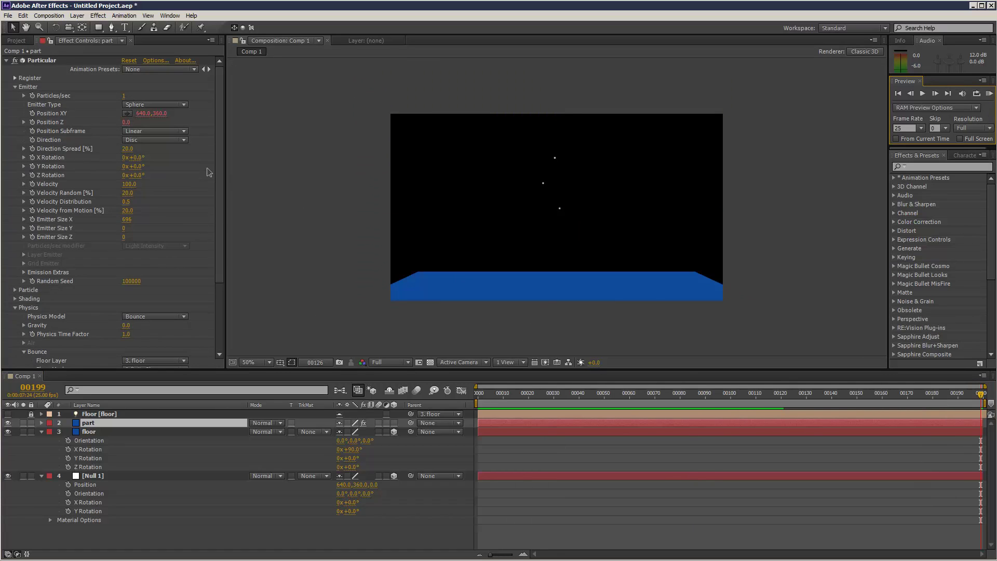
click(127, 184)
text(400)
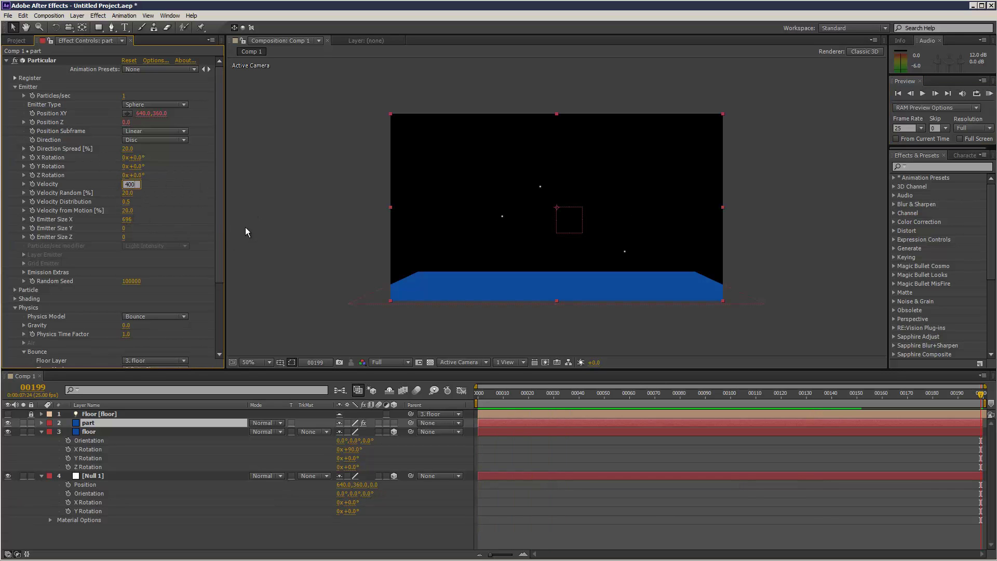
drag(218, 217, 221, 298)
click(15, 195)
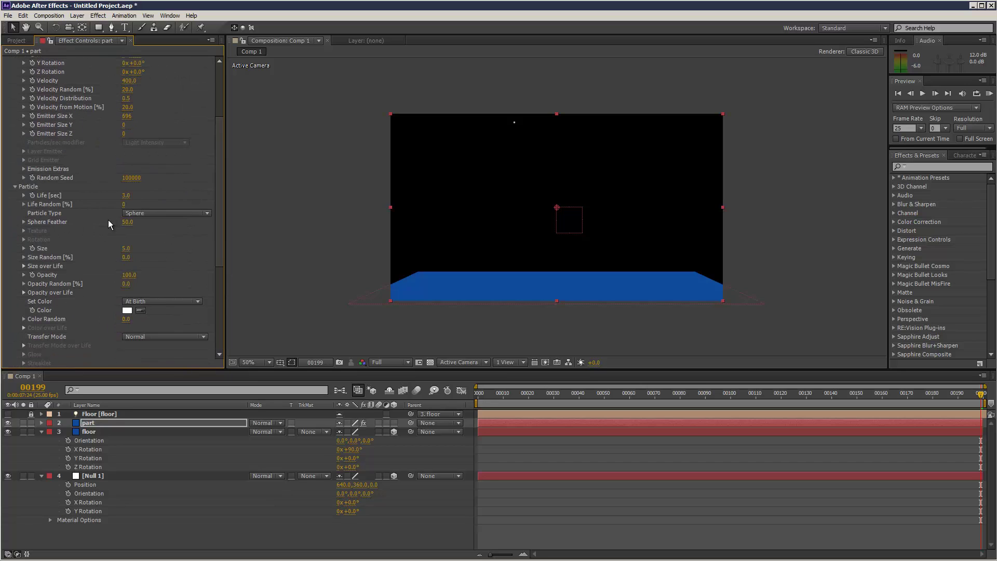
click(126, 196)
text(8)
click(254, 182)
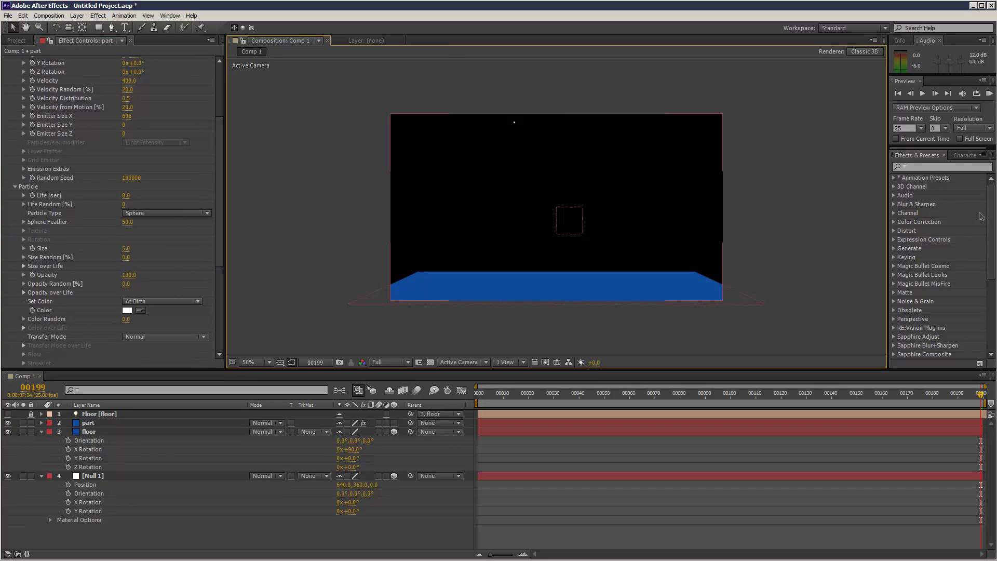
click(989, 93)
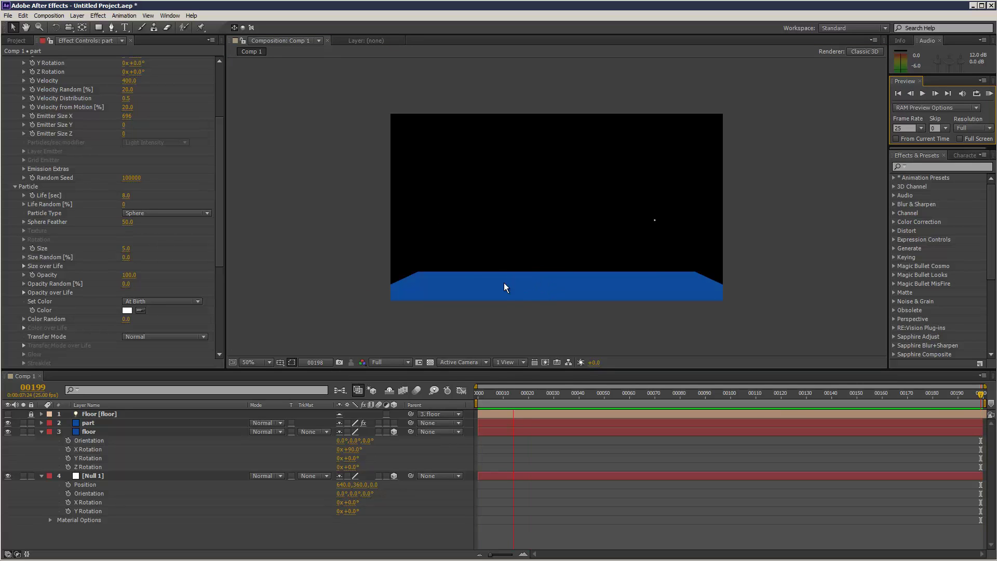
drag(220, 229, 215, 126)
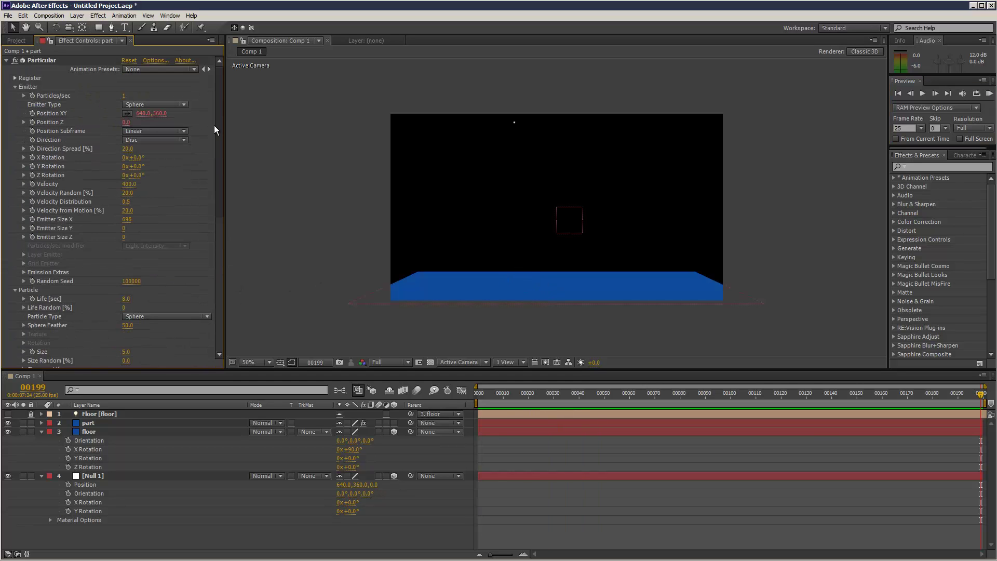
Raise the emitter's Particles/sec slightly and replay the preview
click(126, 98)
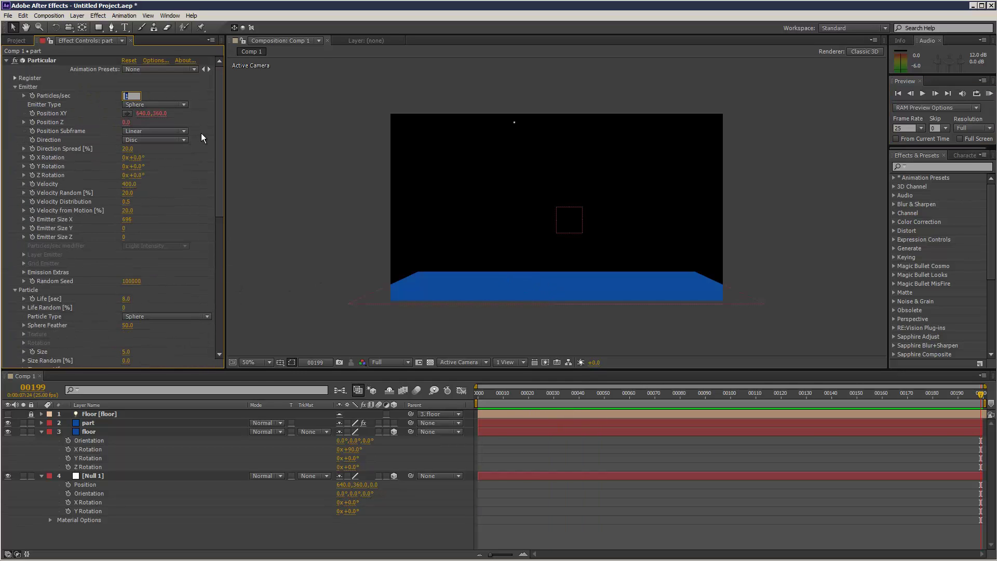
click(298, 165)
click(989, 93)
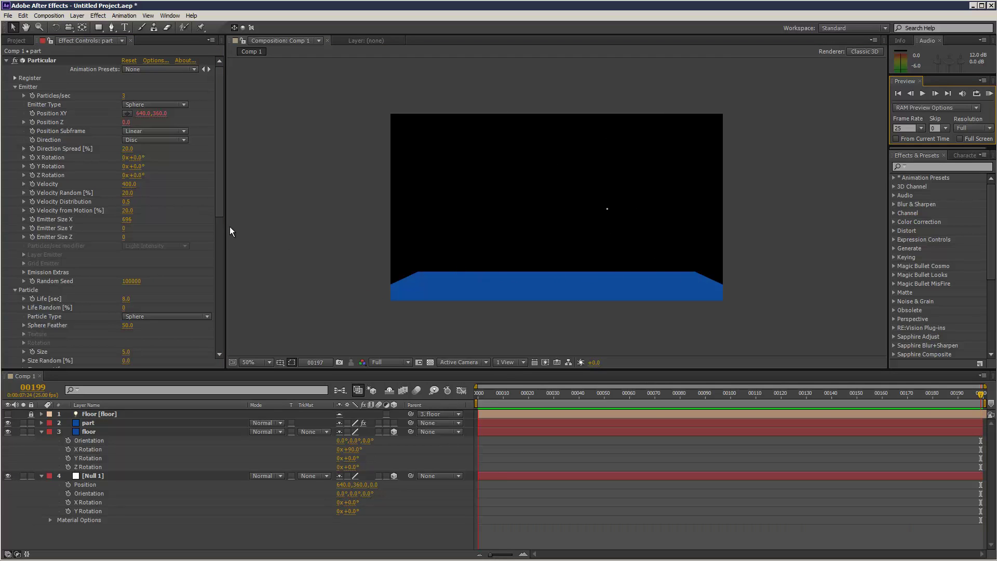
drag(219, 208, 221, 359)
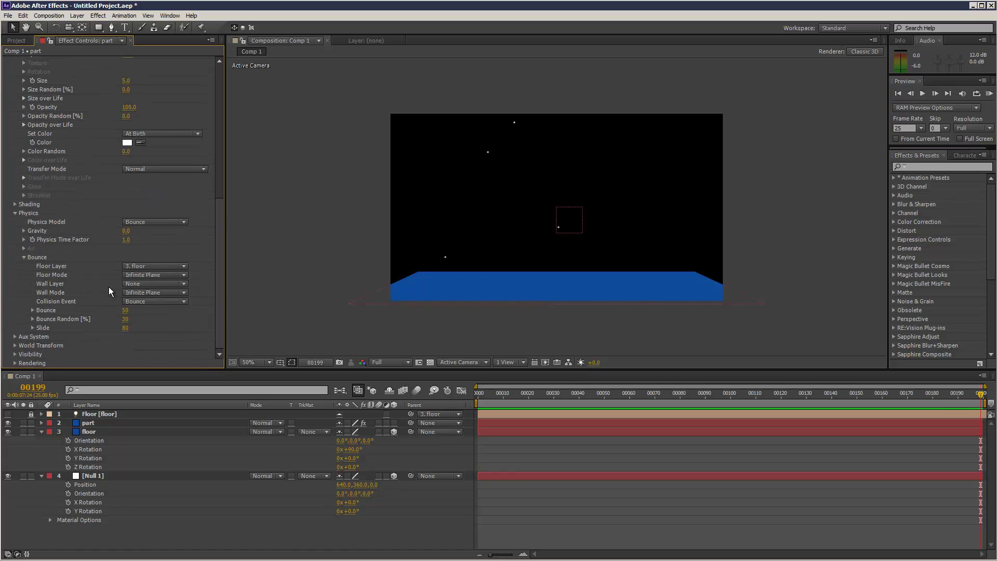
Set Aux System Emit to Continuously and preview the trails
click(16, 337)
scroll(153, 204, down, 5)
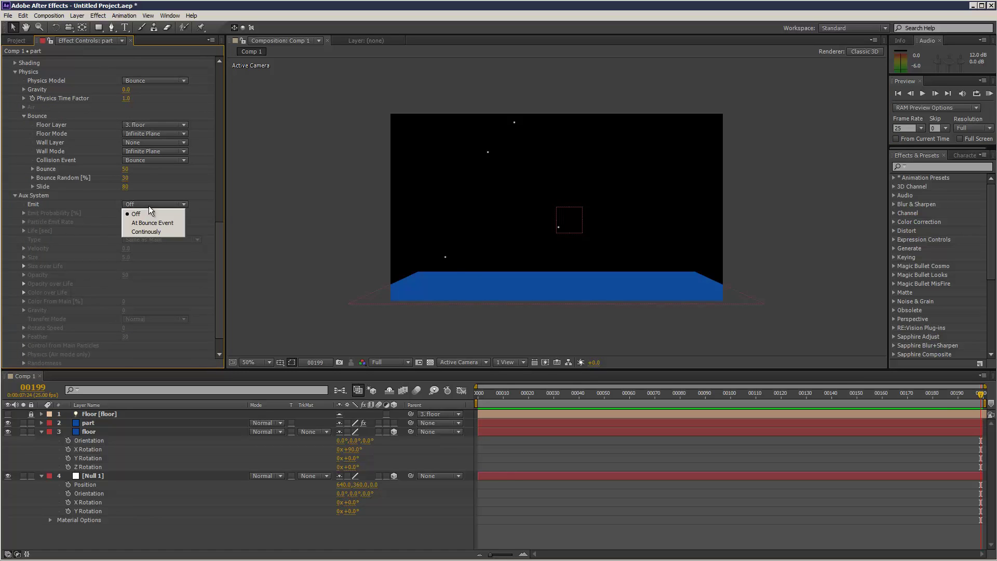
click(147, 231)
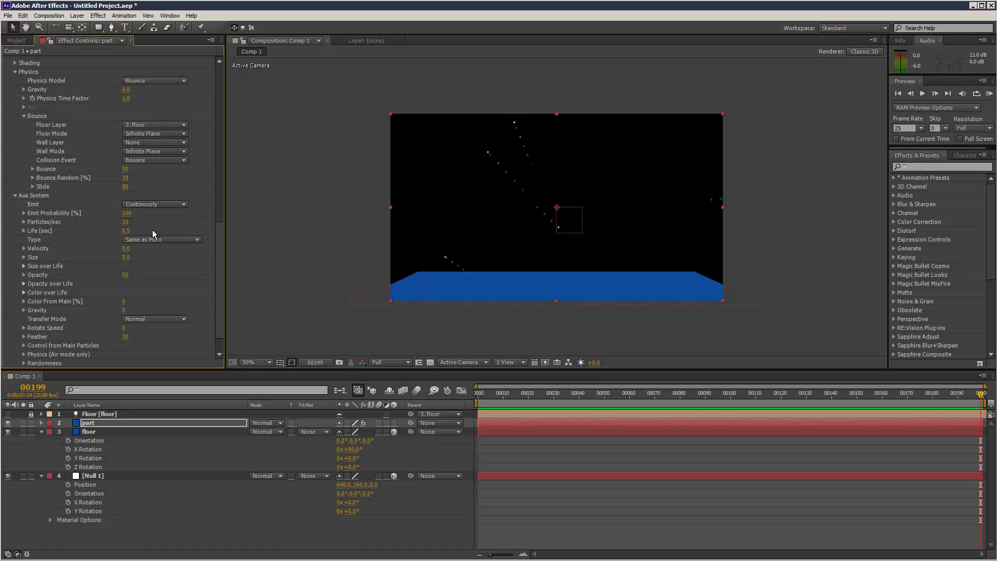
click(989, 93)
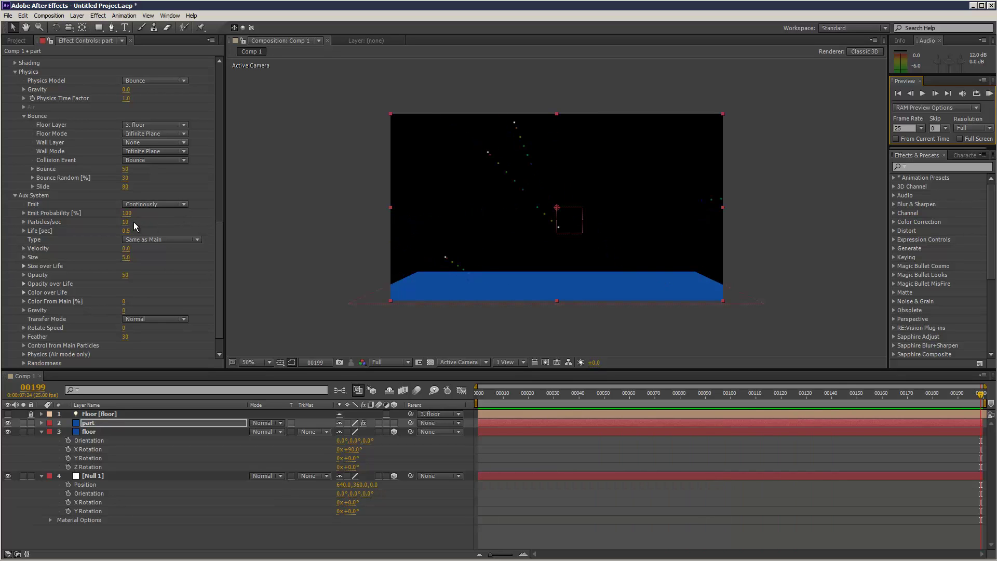
Raise aux Particles/sec to 112 and lengthen aux Life, then preview
drag(128, 224, 181, 222)
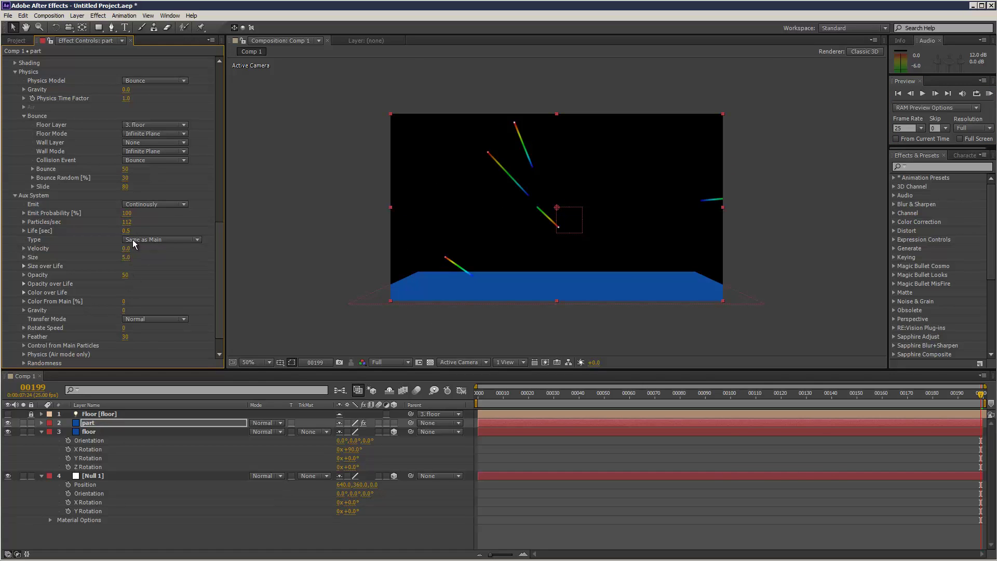
drag(127, 234, 135, 234)
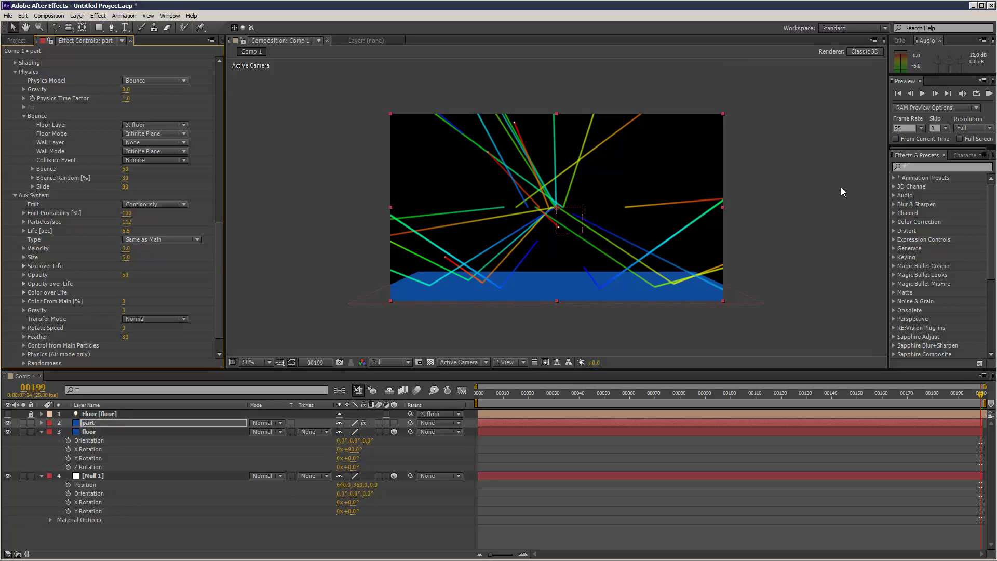
click(990, 93)
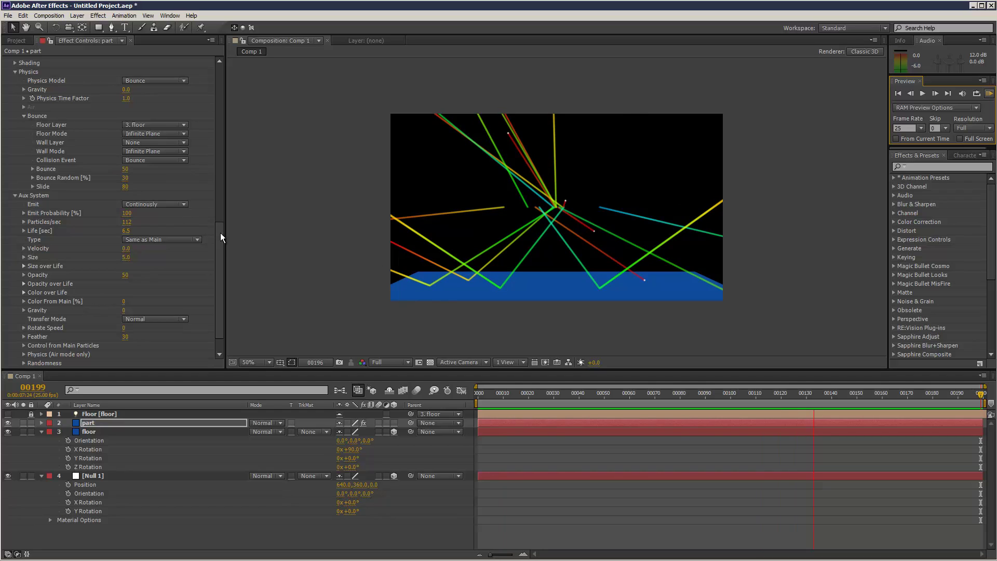
mouse_move(219, 246)
mouse_down()
mouse_move(220, 114)
mouse_move(225, 153)
mouse_up()
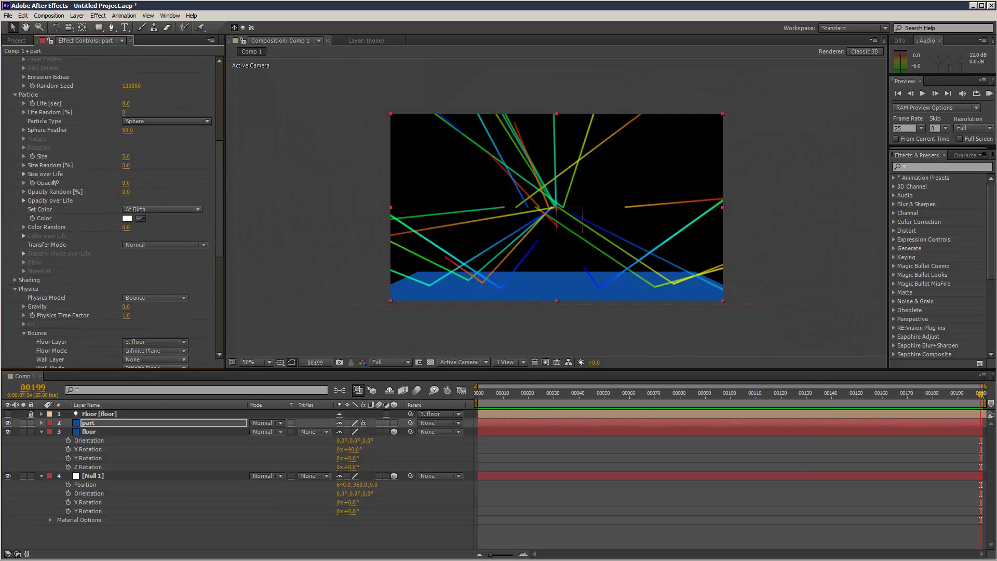
click(989, 94)
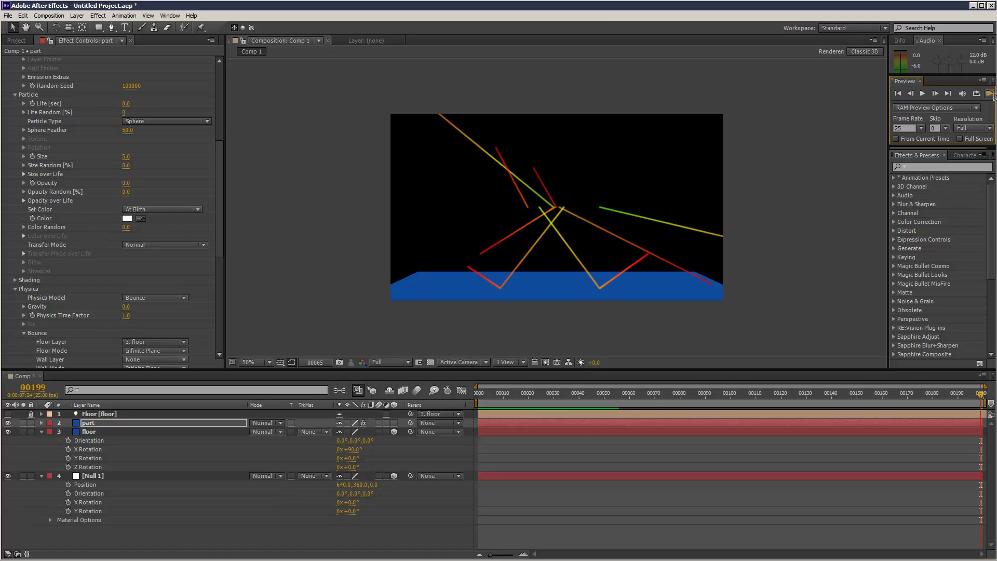
Duplicate the floor layer and give the copy a Y Rotation of 90°
click(115, 433)
key(ctrl+d)
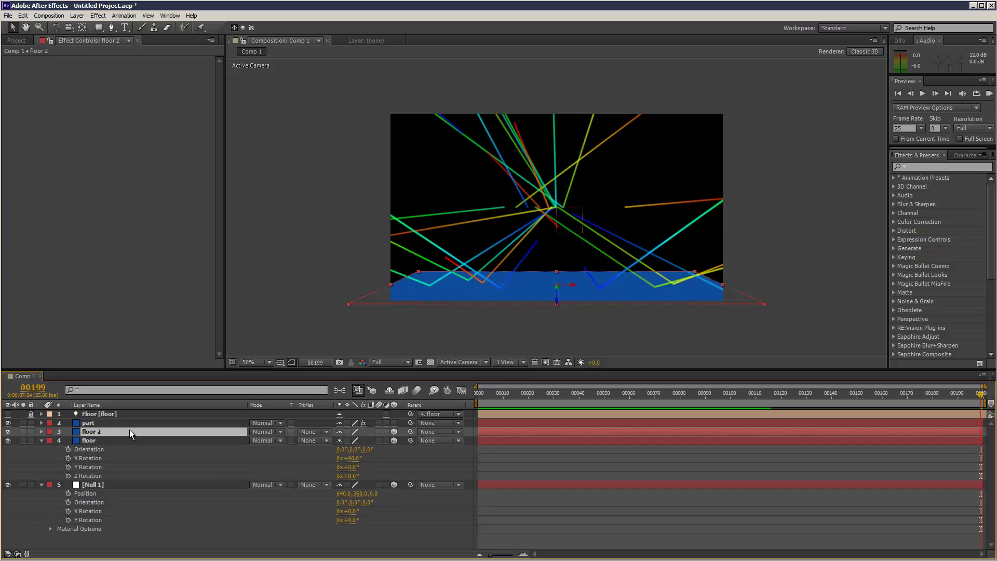
key(r)
drag(355, 459, 351, 457)
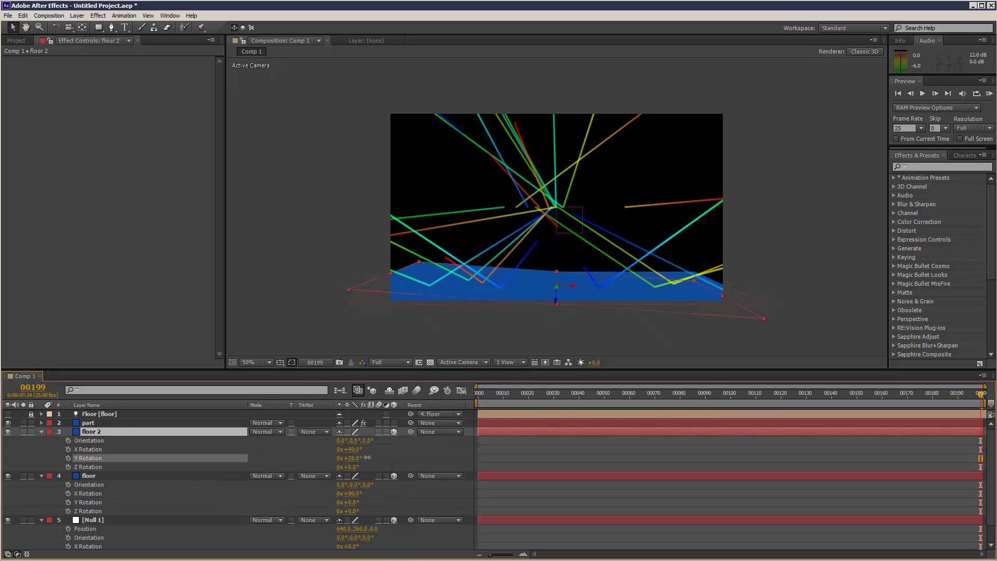
key(F2)
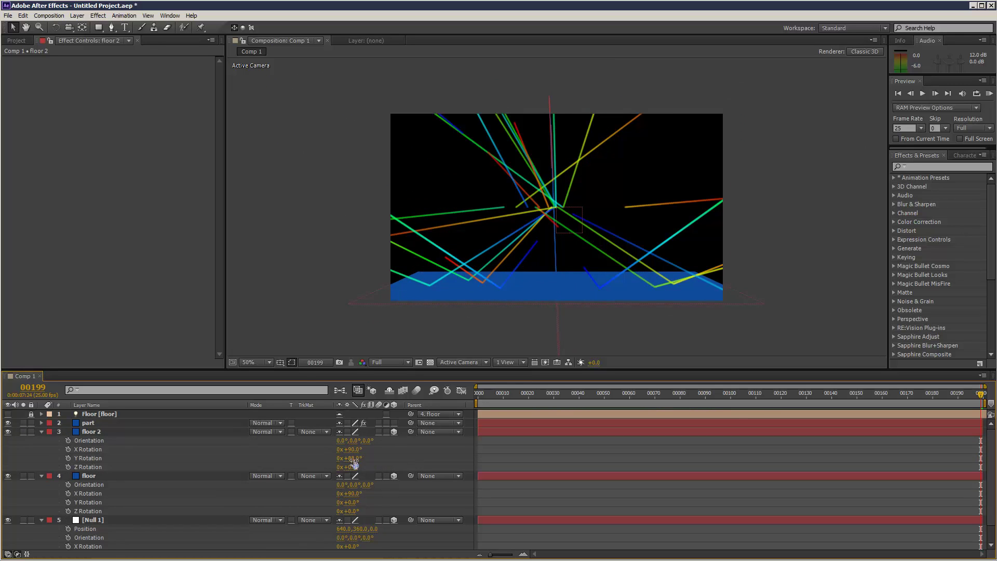
text(90)
key(Return)
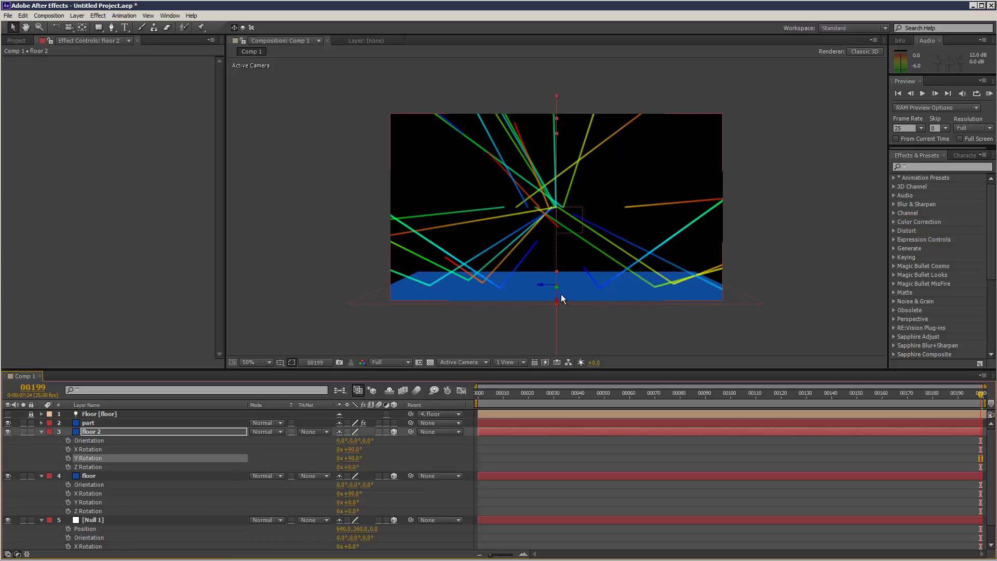
Move the upright floor copy to the comp's left edge and rename it wall
mouse_move(548, 290)
mouse_down()
mouse_move(350, 305)
mouse_move(419, 310)
mouse_move(409, 304)
mouse_move(422, 268)
mouse_up()
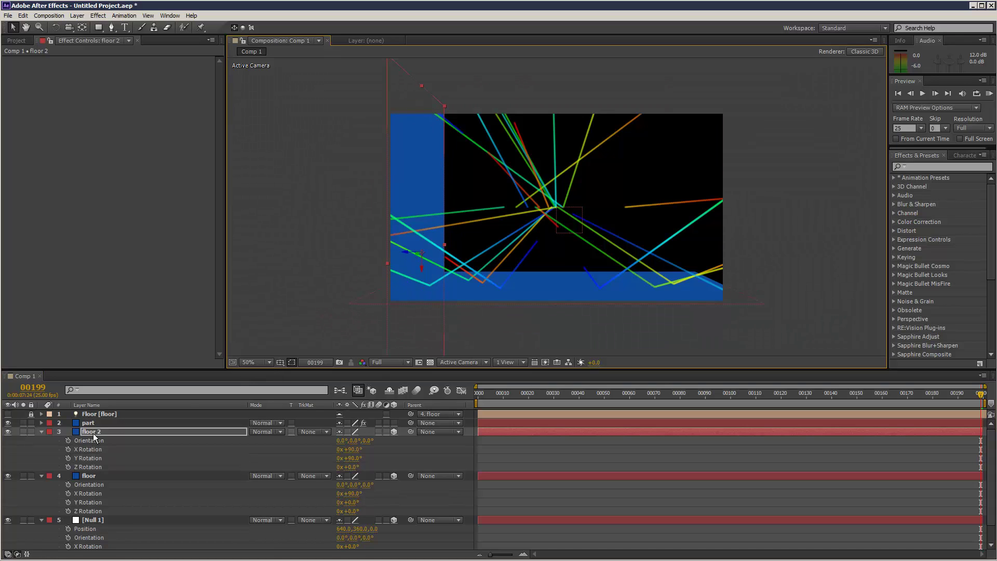
key(Return)
click(41, 431)
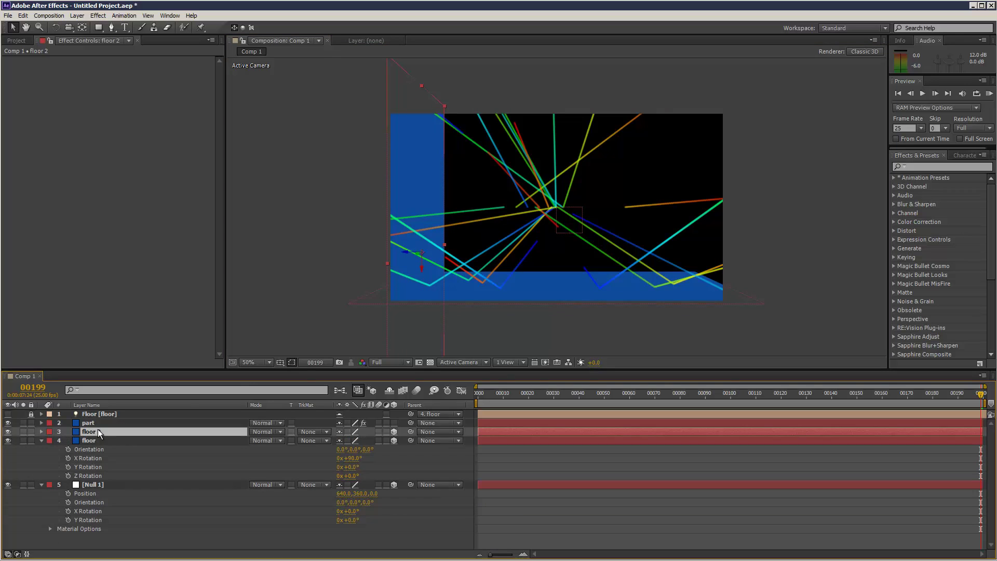
key(Return)
text(wall)
key(Return)
Set the part layer's Particular Bounce Wall Layer to 4. wall
click(139, 423)
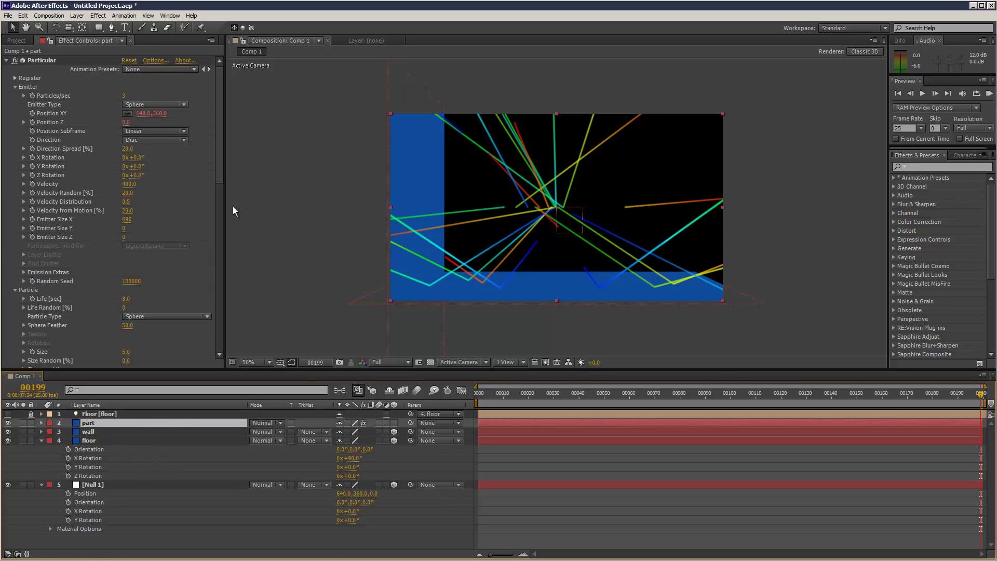
drag(222, 162, 228, 309)
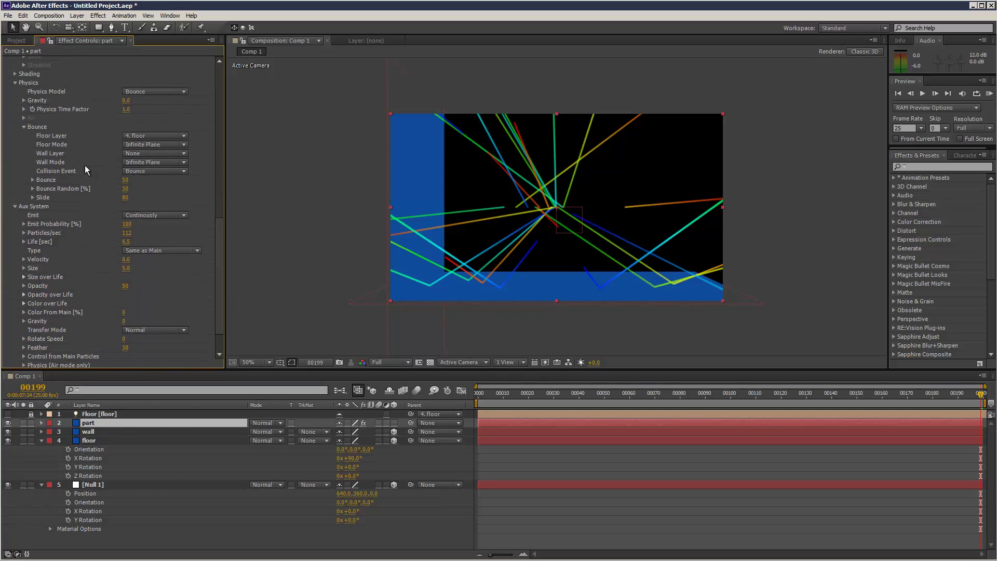
click(152, 154)
click(150, 188)
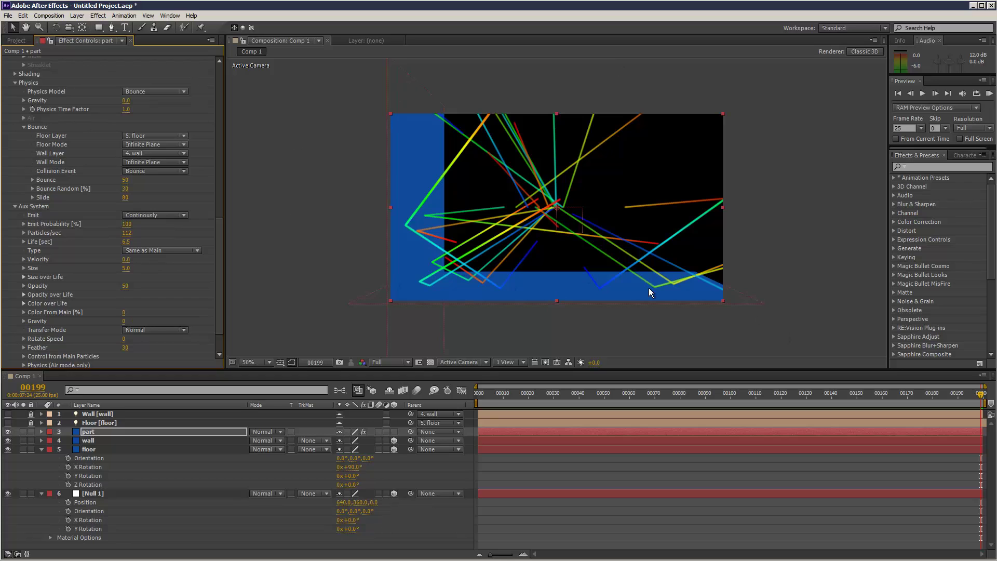
Add a new light with default Light Settings and play a RAM preview
click(97, 15)
mouse_move(83, 26)
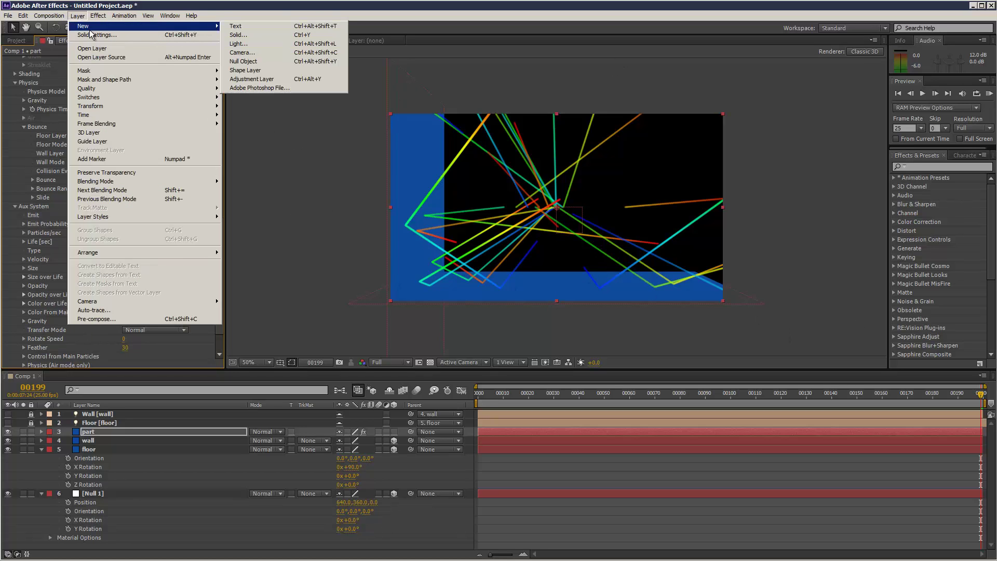
click(285, 44)
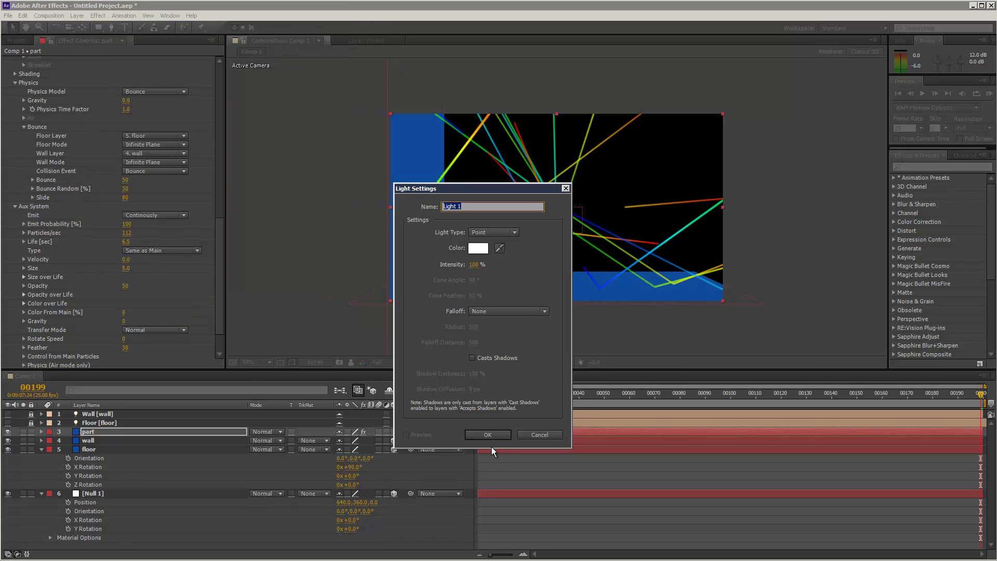
click(490, 434)
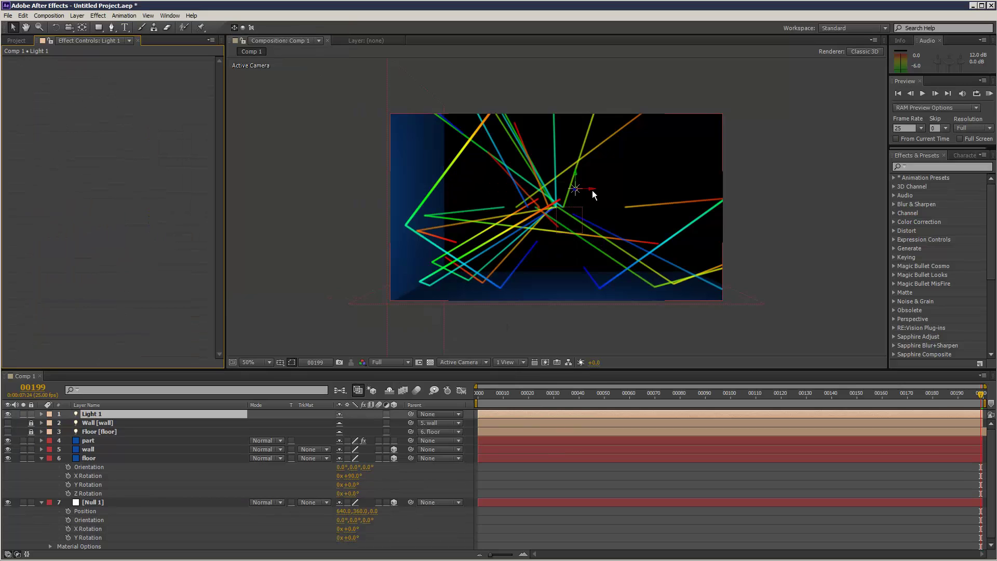
click(990, 93)
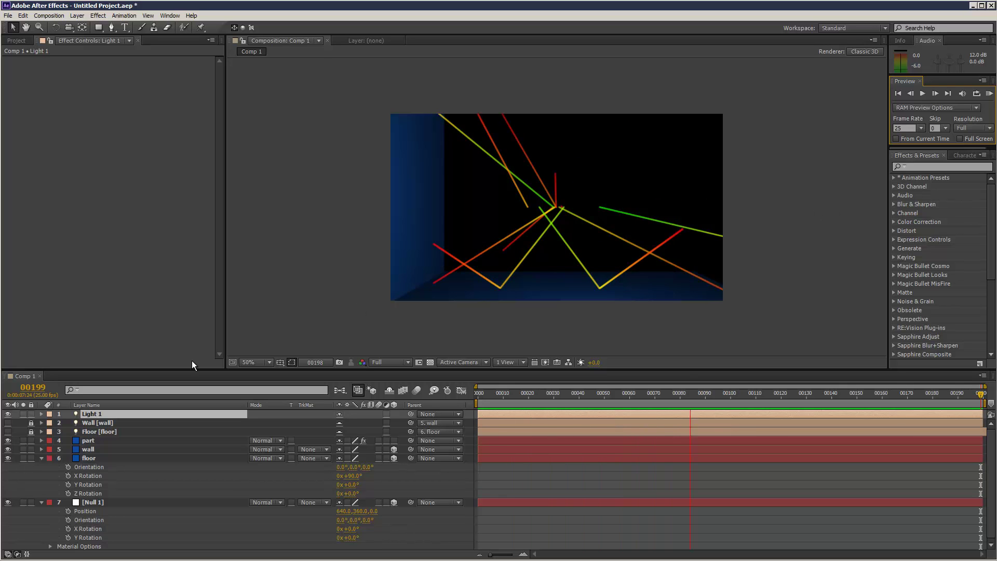
Stop playback, set Particular's Emitter Velocity to 800, and preview the faster streaks
key(space)
click(99, 440)
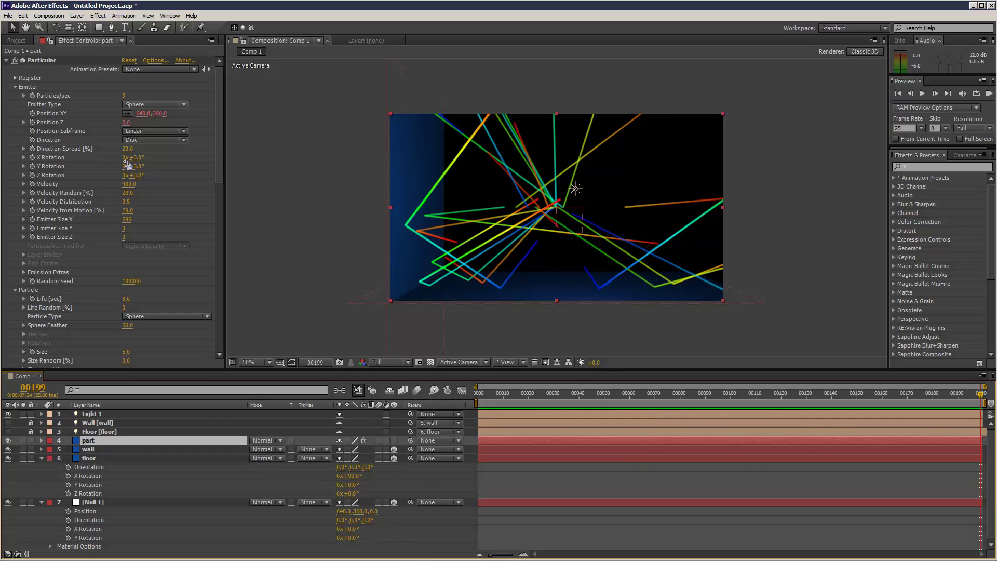
click(128, 183)
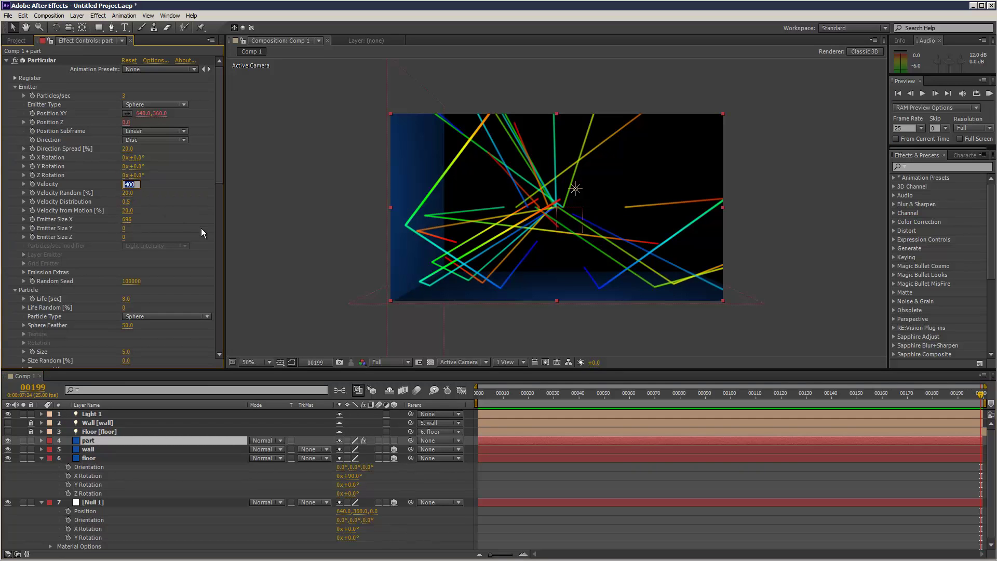
text(800)
key(Return)
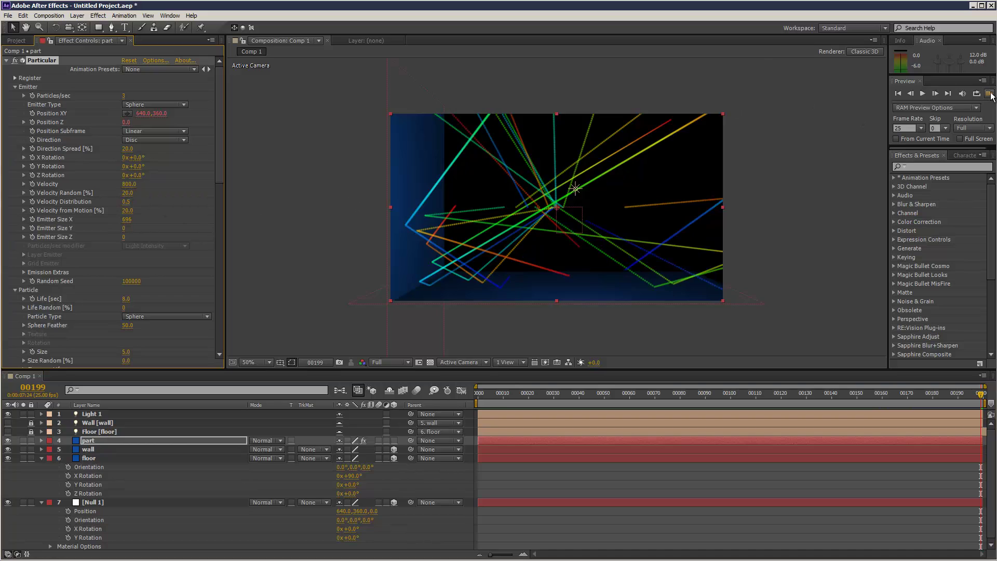
click(989, 93)
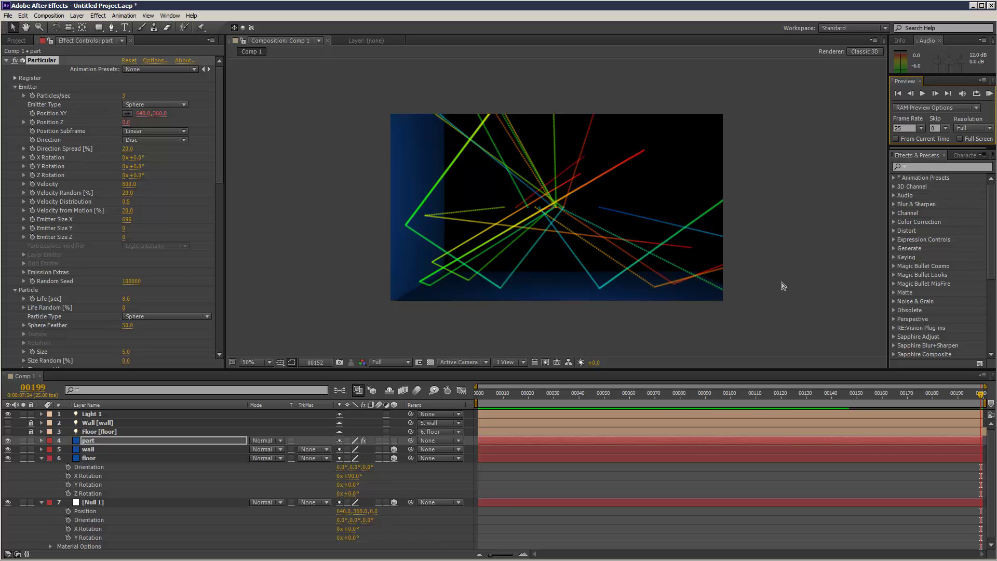
drag(219, 145, 229, 249)
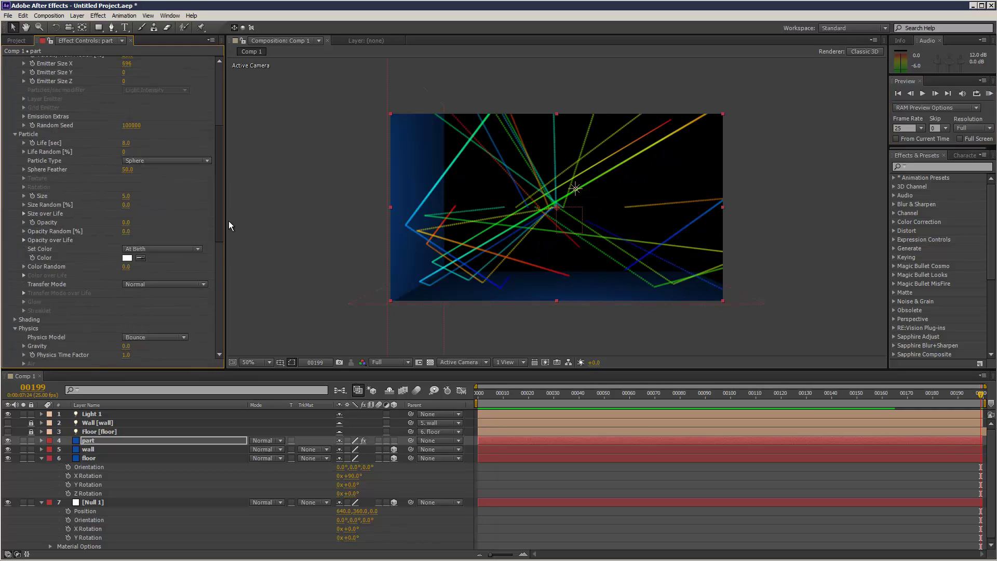
Set Particle and Aux System Transfer Mode to Add, and Aux Opacity to 70
click(177, 179)
click(171, 196)
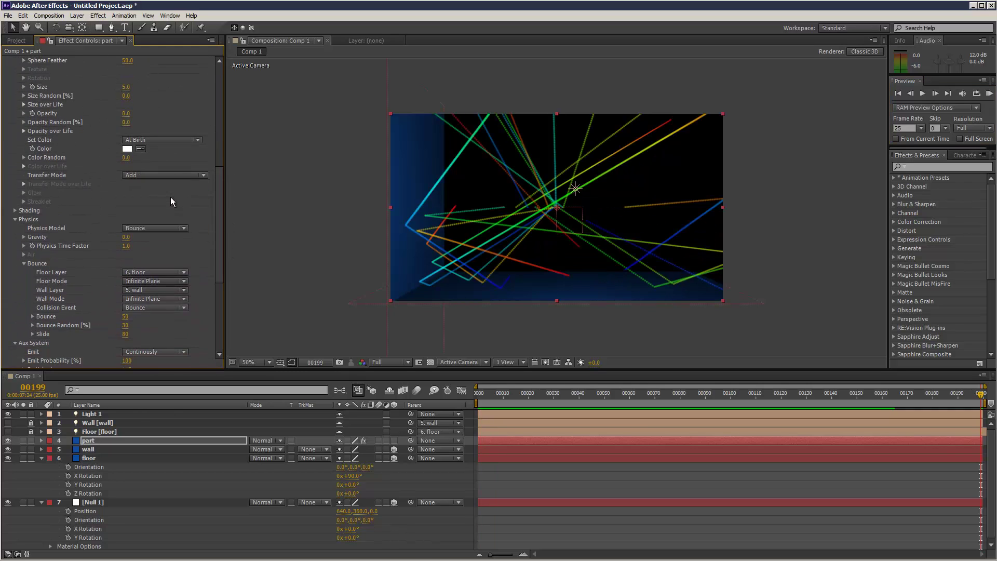
drag(219, 200, 226, 278)
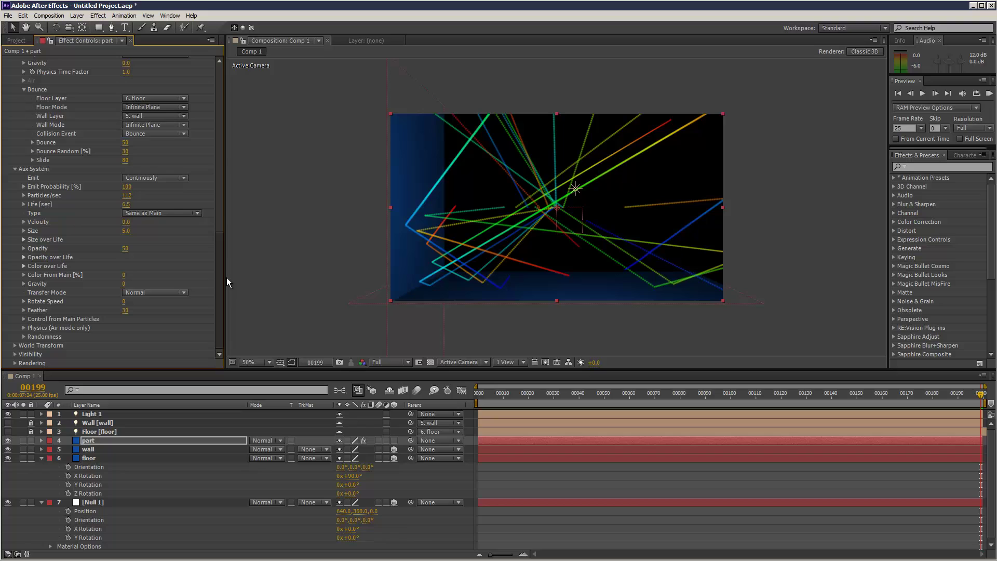
click(148, 290)
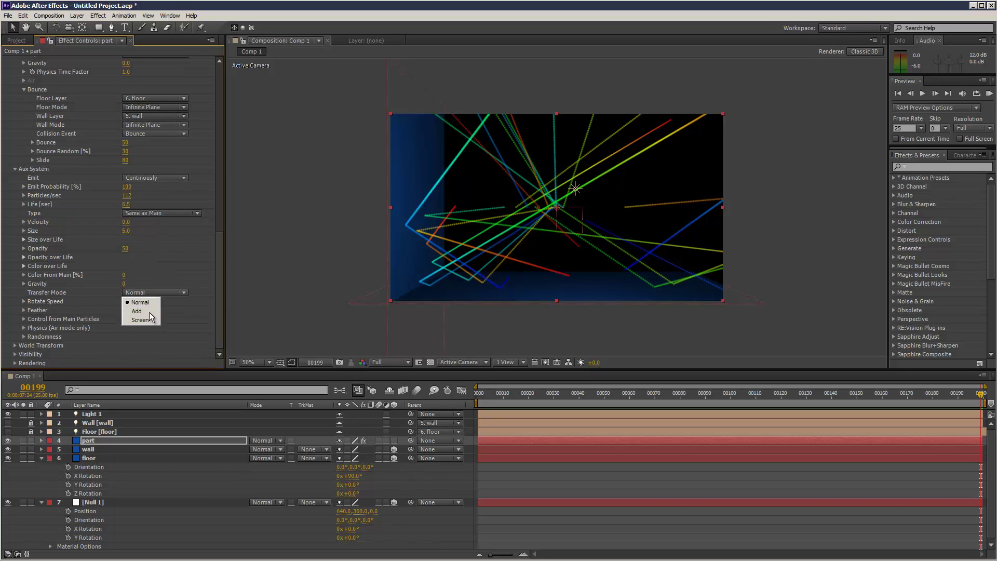
click(149, 310)
drag(125, 248, 144, 249)
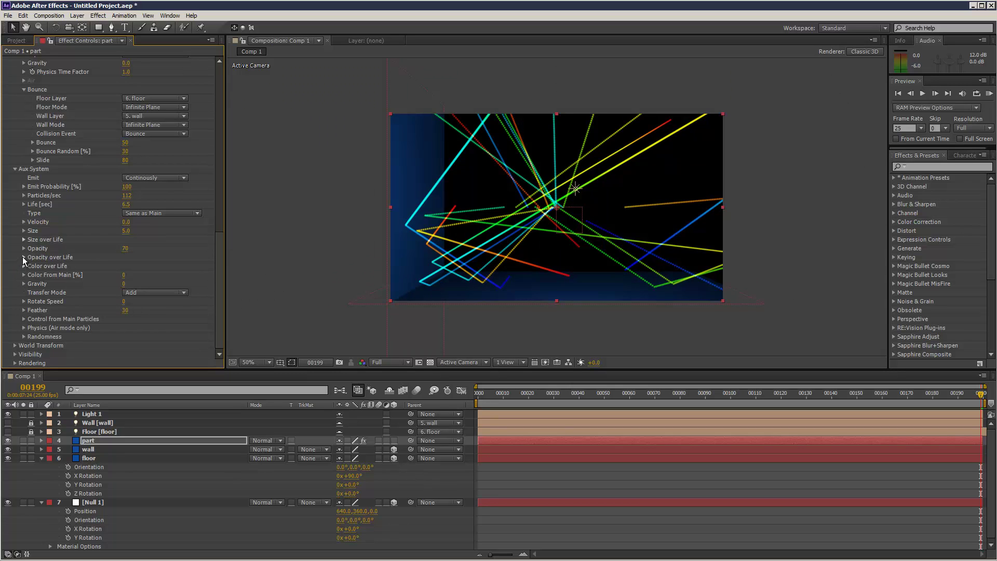
Apply a descending Opacity over Life ramp and 158 Particles/sec to the aux trails, then preview
click(23, 256)
click(170, 280)
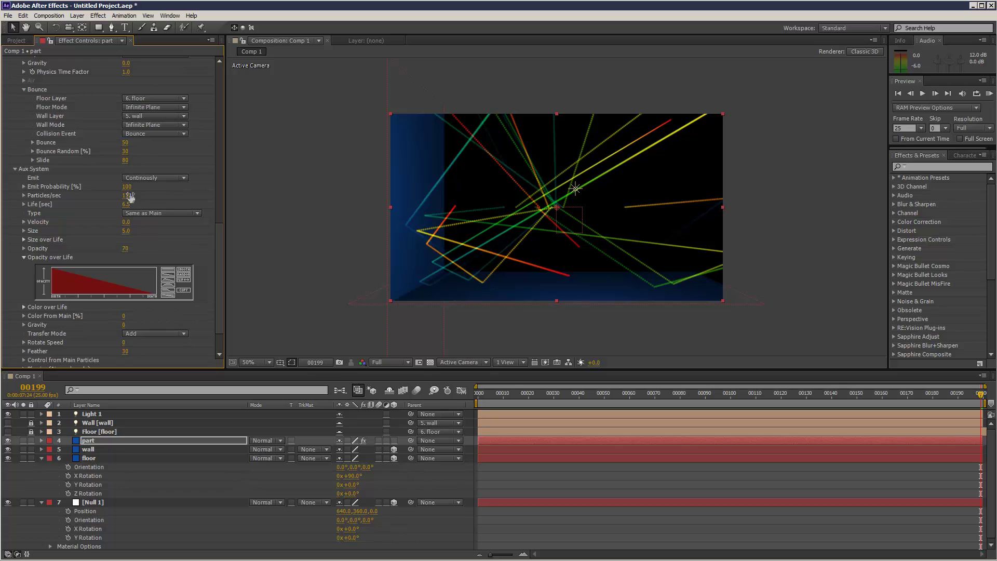
drag(139, 195, 156, 196)
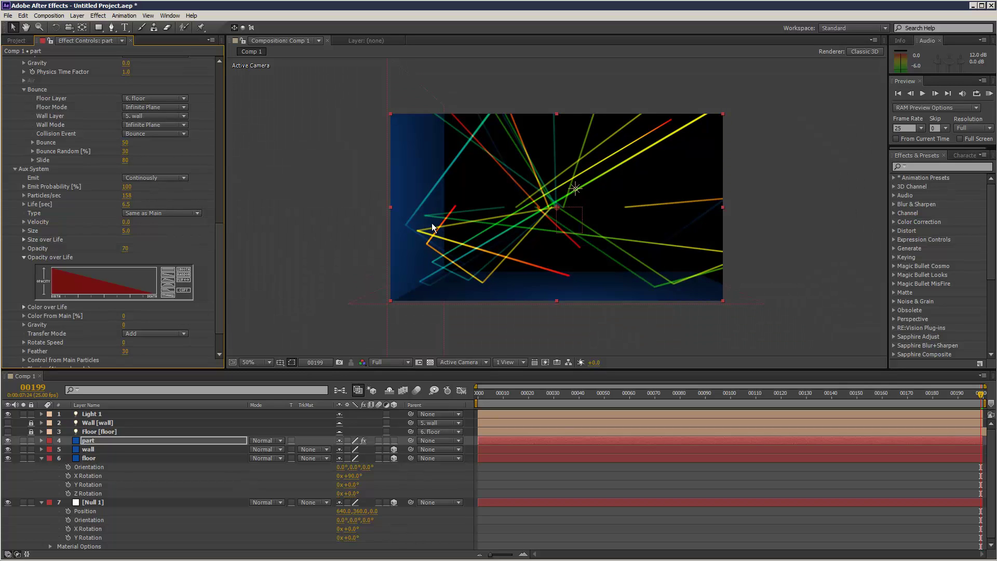
click(990, 94)
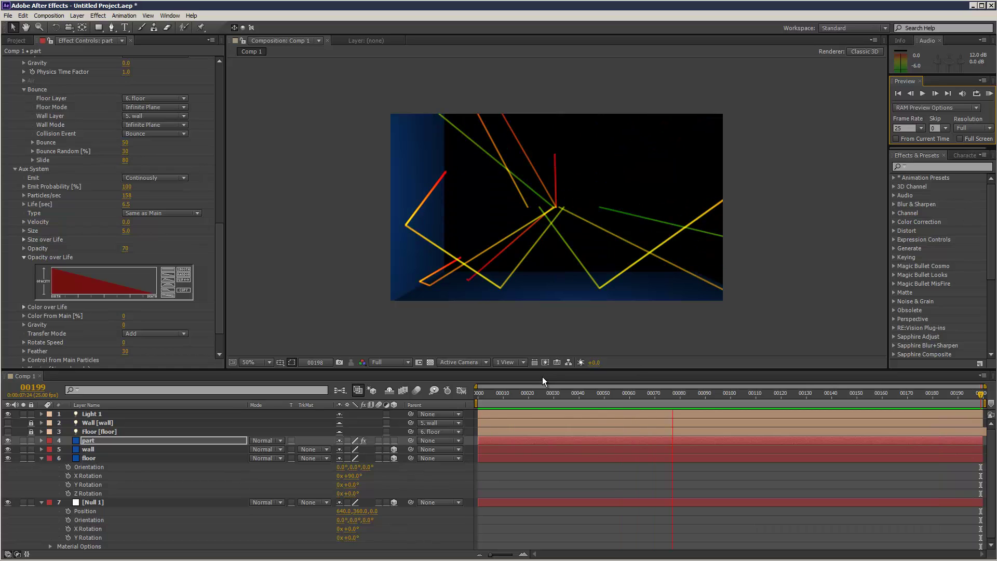
View the comp at 100% in a taller viewer, set Aux Particles/sec to 231, and preview
key(space)
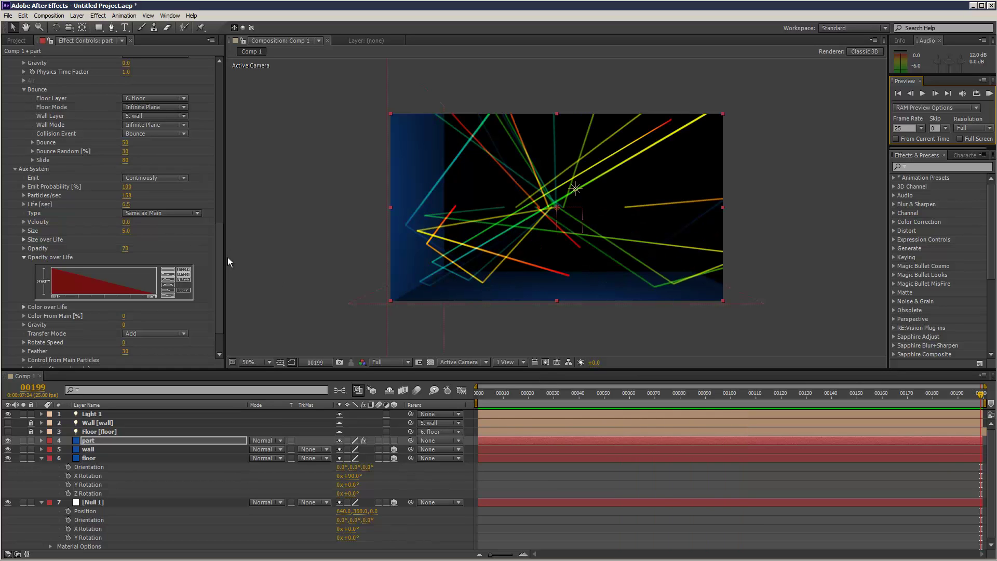
key(period)
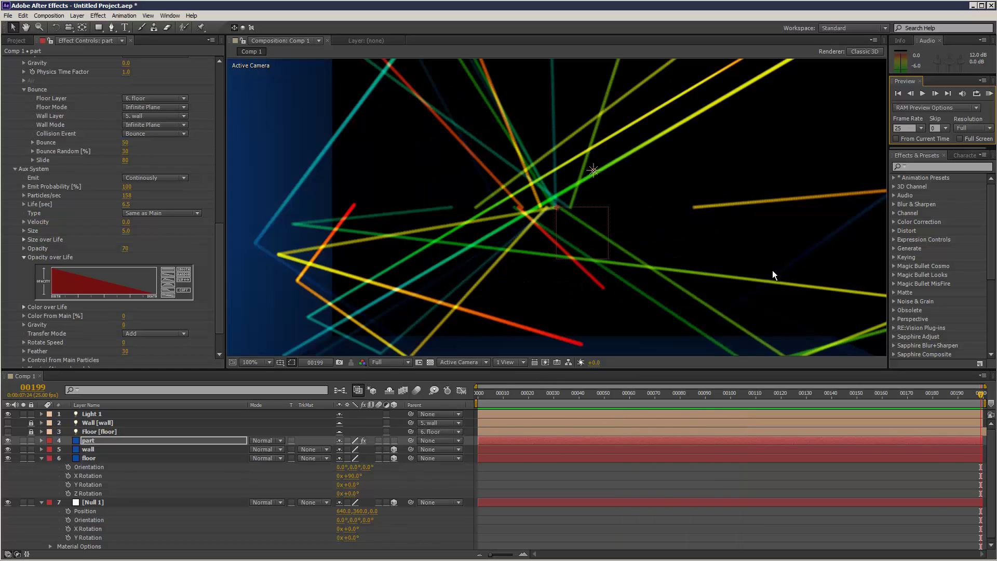
drag(510, 372, 511, 435)
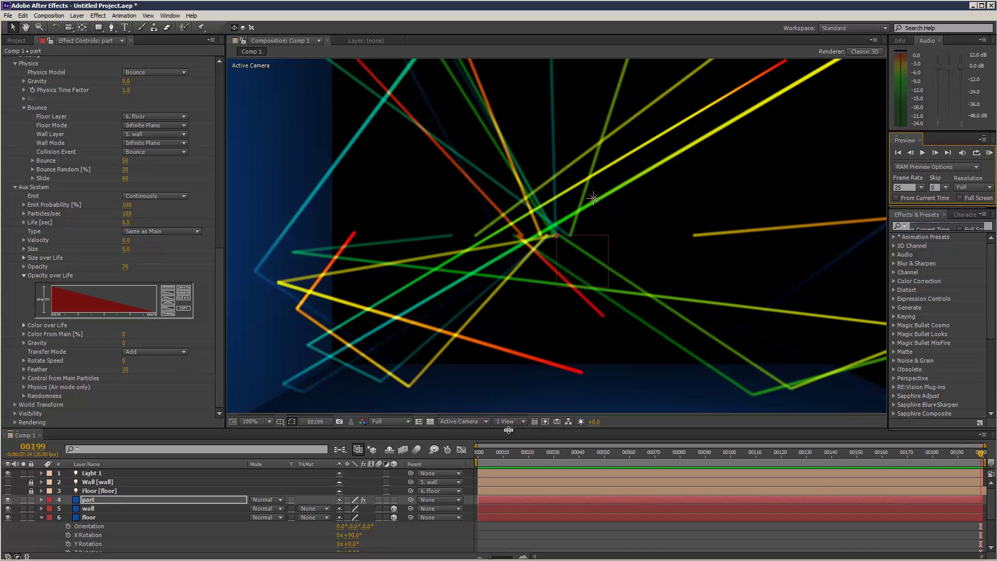
click(988, 156)
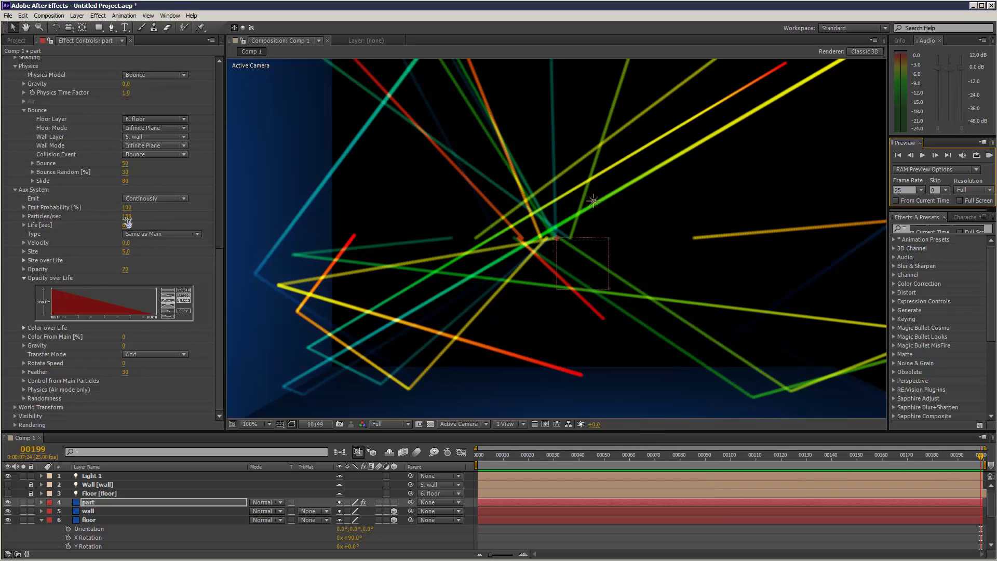
drag(128, 222, 180, 222)
click(987, 155)
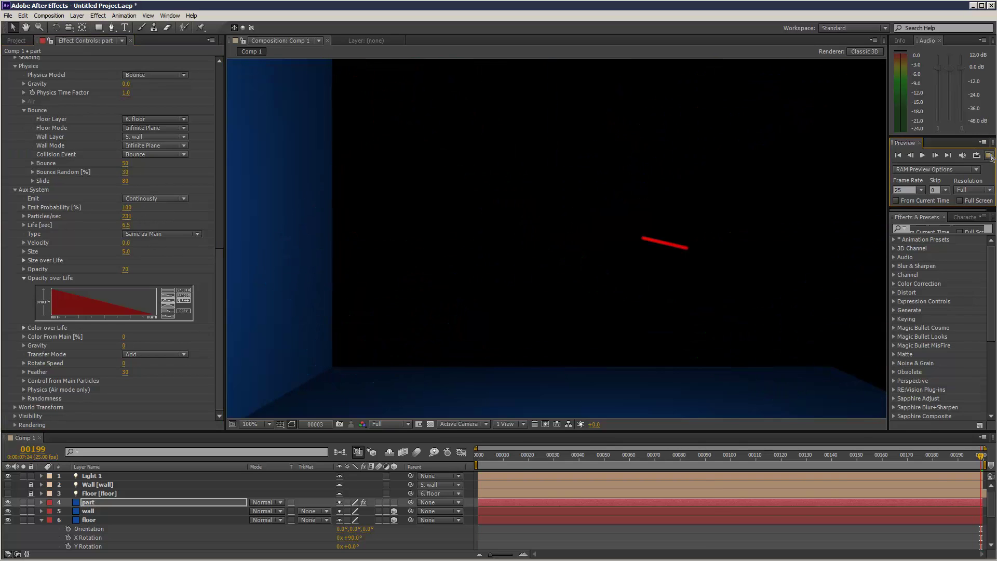